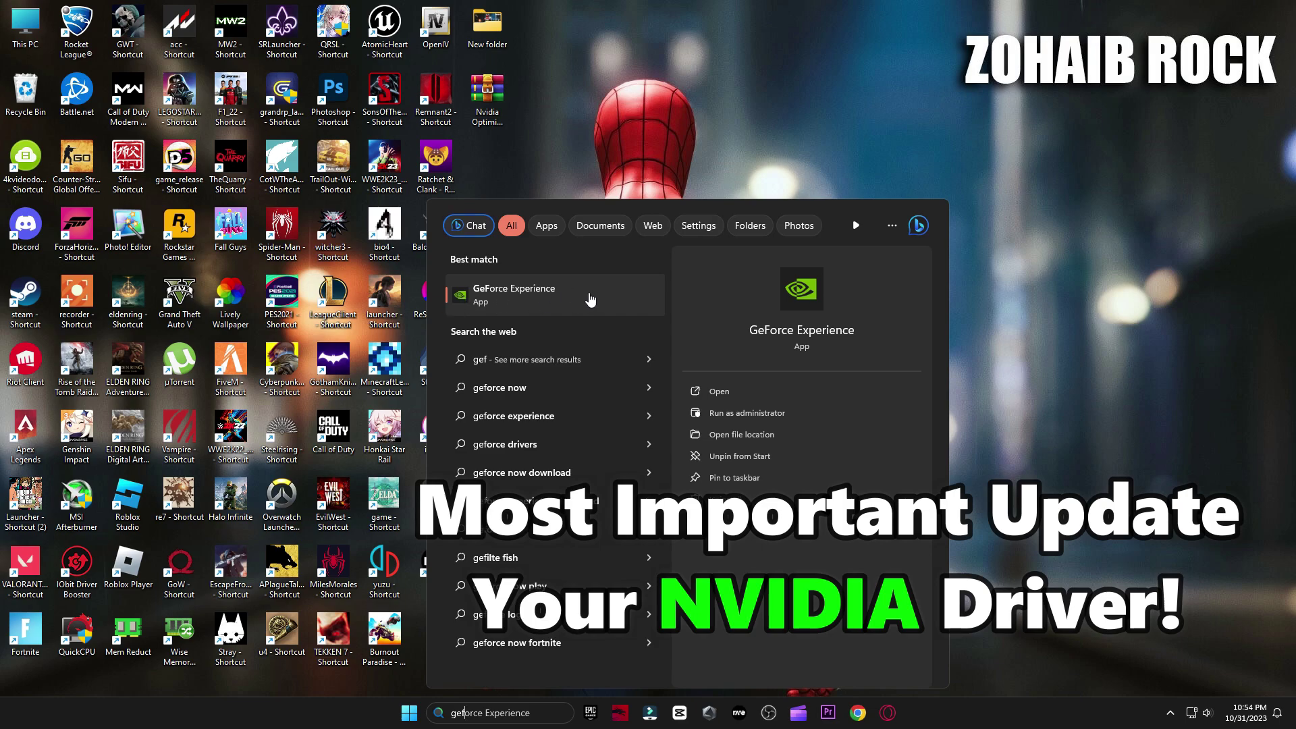
Open GeForce Experience, check for updates to the Game Ready Driver, and close it
{"action": "left_click", "coordinate": [561, 293]}
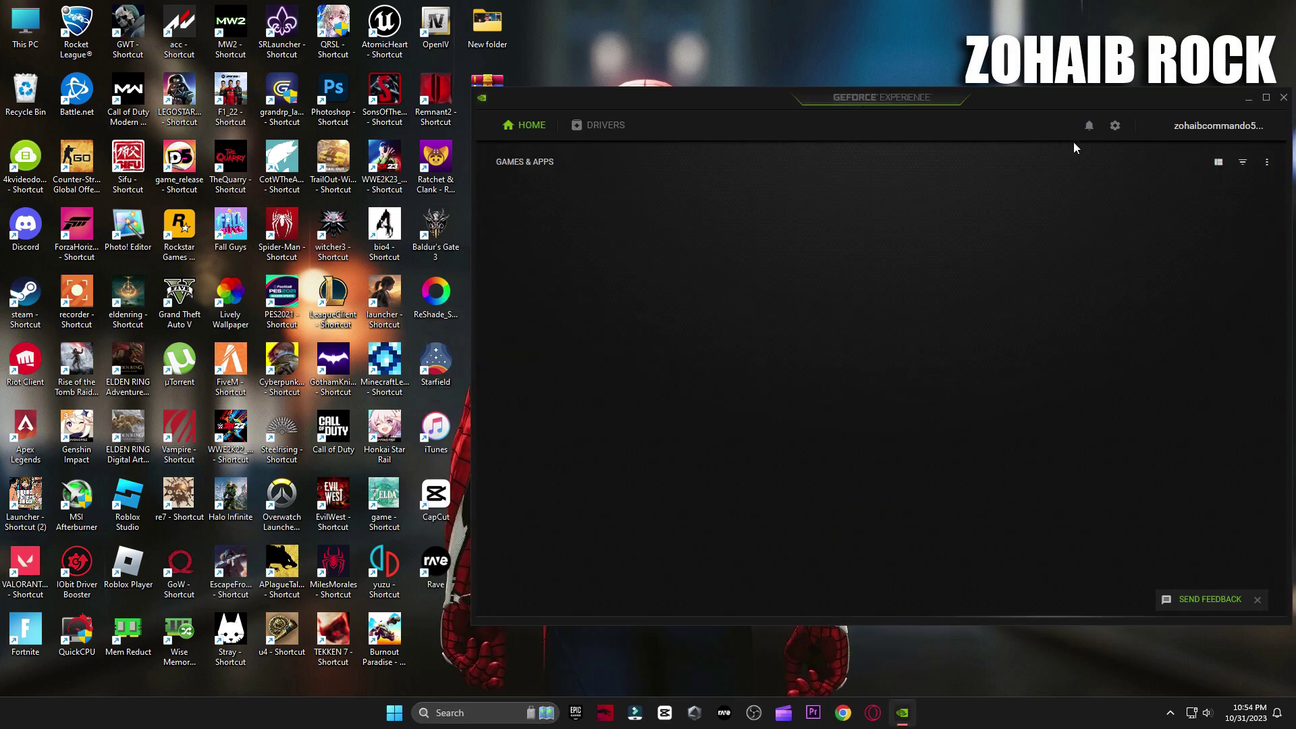
{"action": "left_click", "coordinate": [1108, 127]}
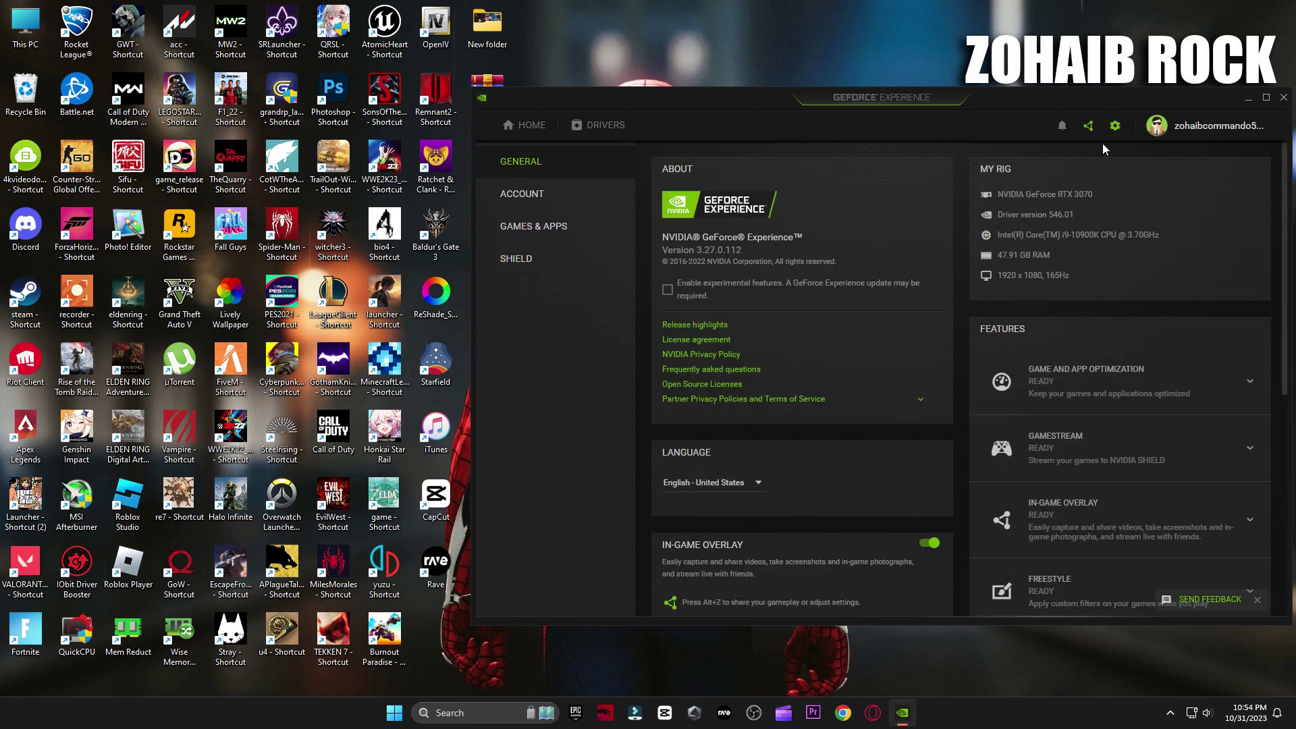
{"action": "scroll", "coordinate": [723, 515], "scroll_direction": "down", "scroll_amount": 5}
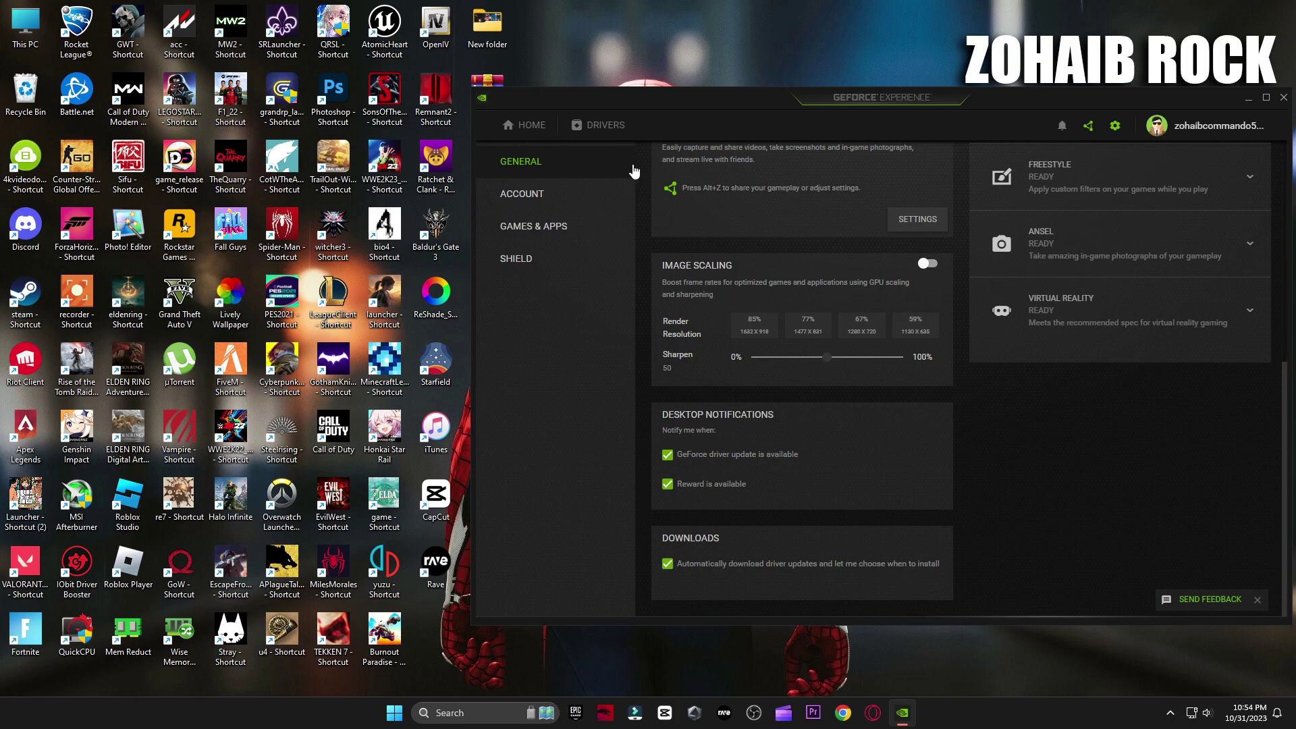
{"action": "left_click", "coordinate": [598, 127]}
{"action": "left_click", "coordinate": [1175, 164]}
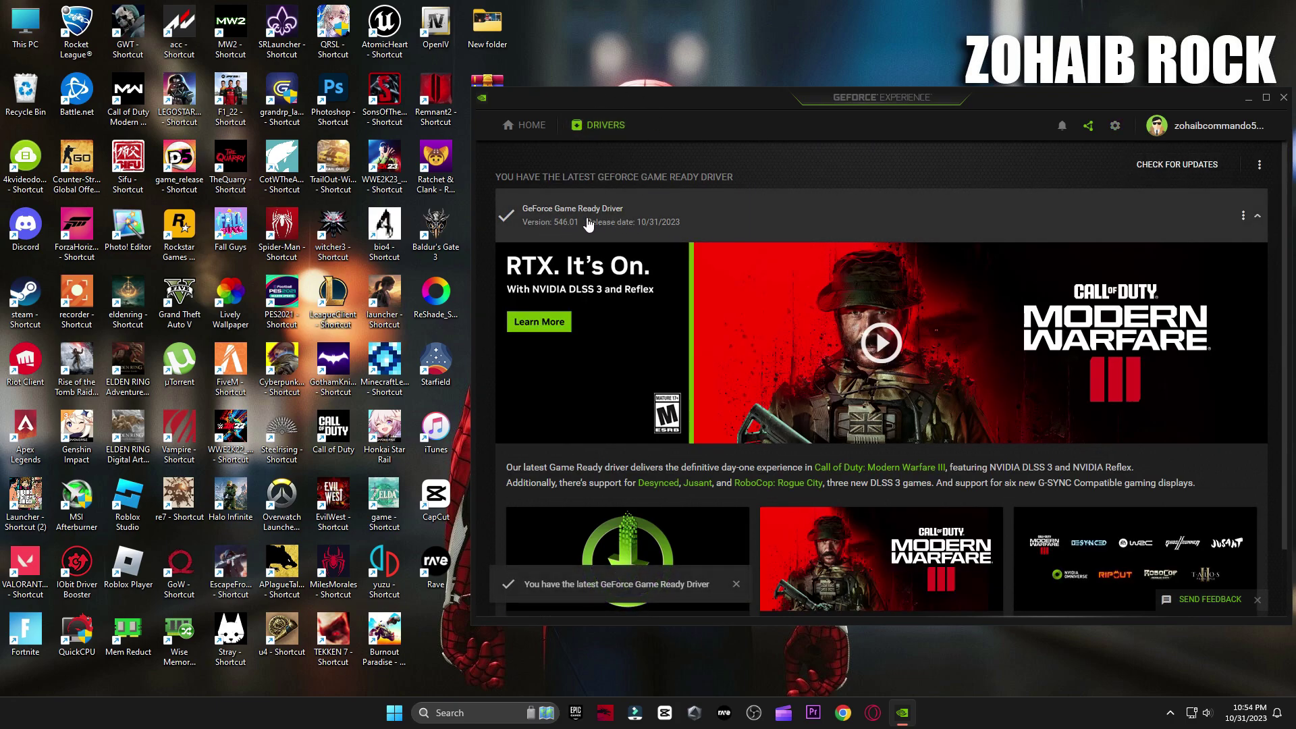
{"action": "left_click", "coordinate": [1285, 99]}
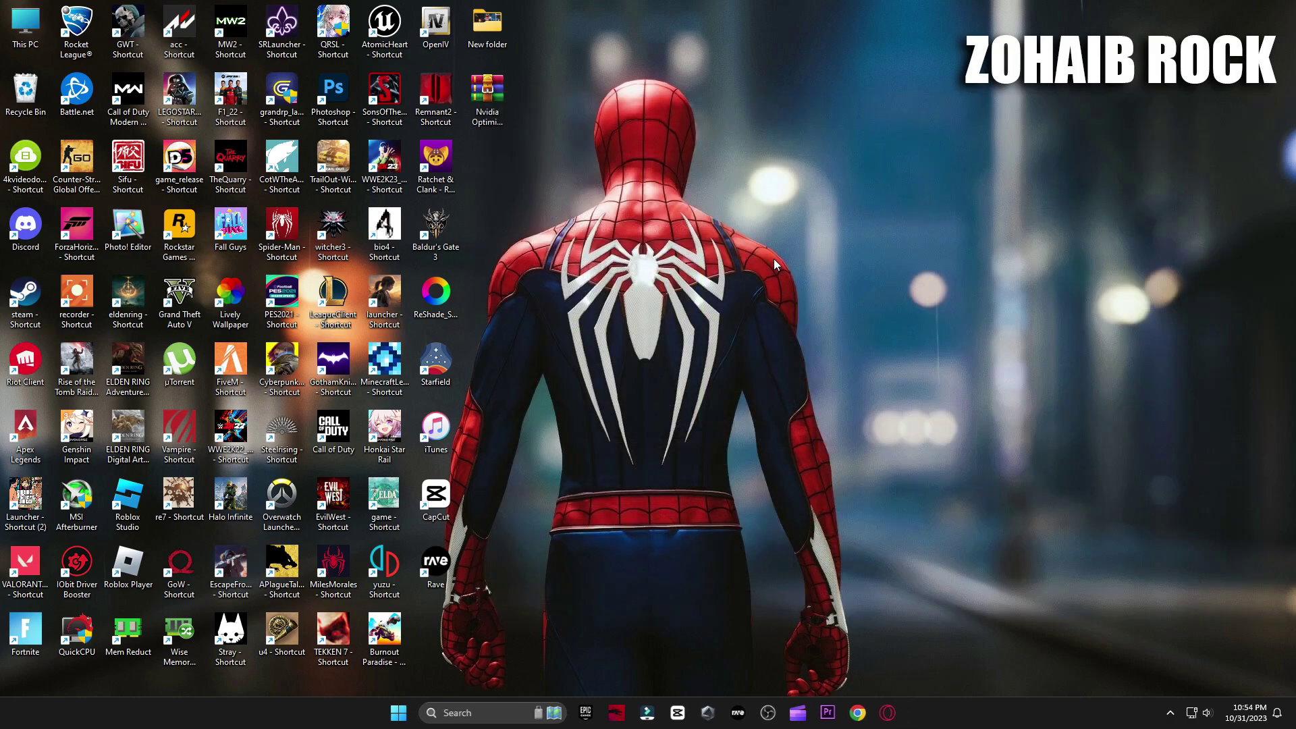
Extract the Nvidia Optimize Pack archive onto the desktop and open its "1=Windows Settings Best (Registry)" folder
{"action": "left_click_drag", "start_coordinate": [476, 101], "coordinate": [885, 167]}
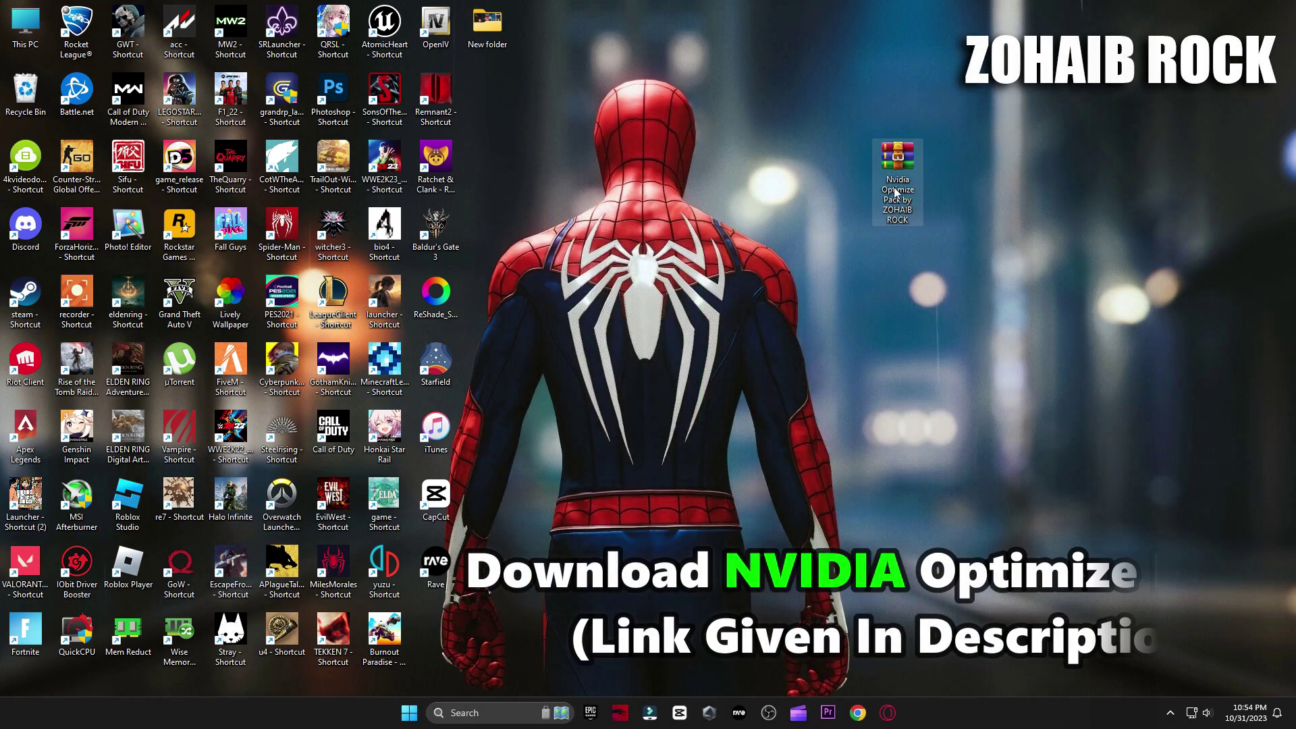
{"action": "right_click", "coordinate": [898, 162]}
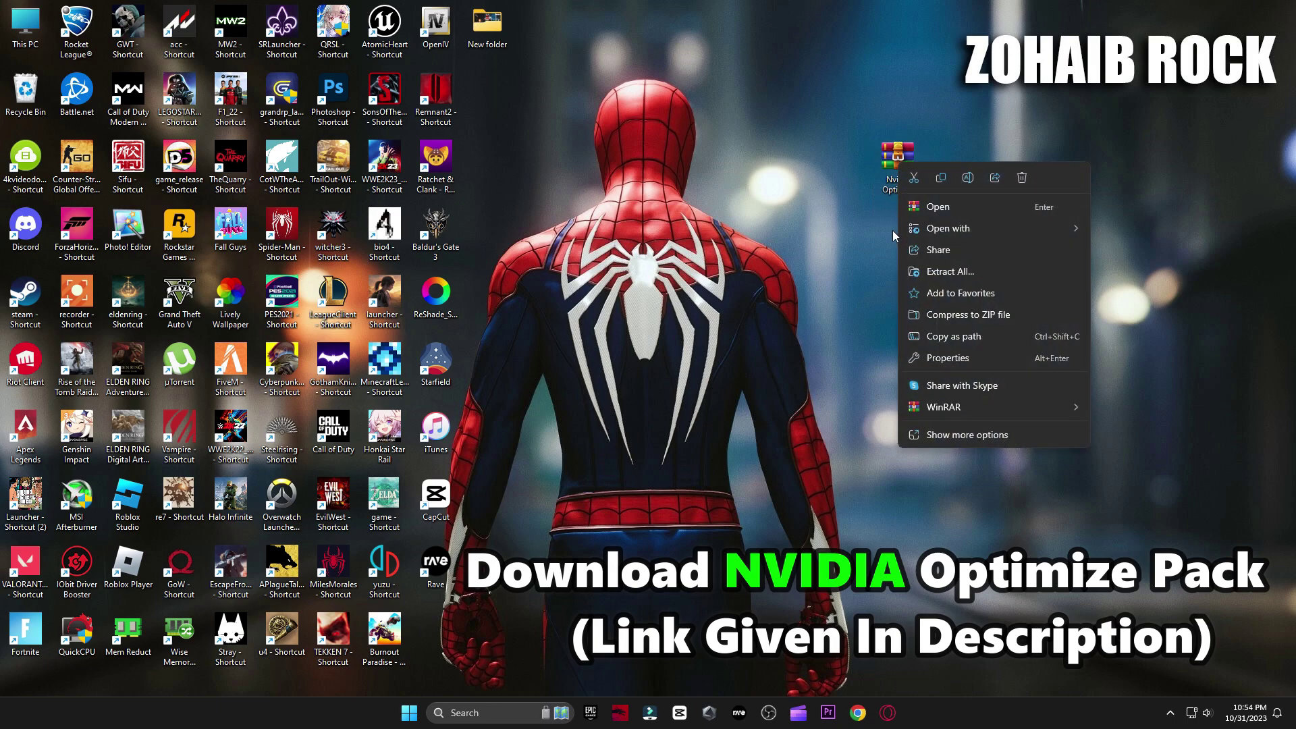
{"action": "mouse_move", "coordinate": [915, 411]}
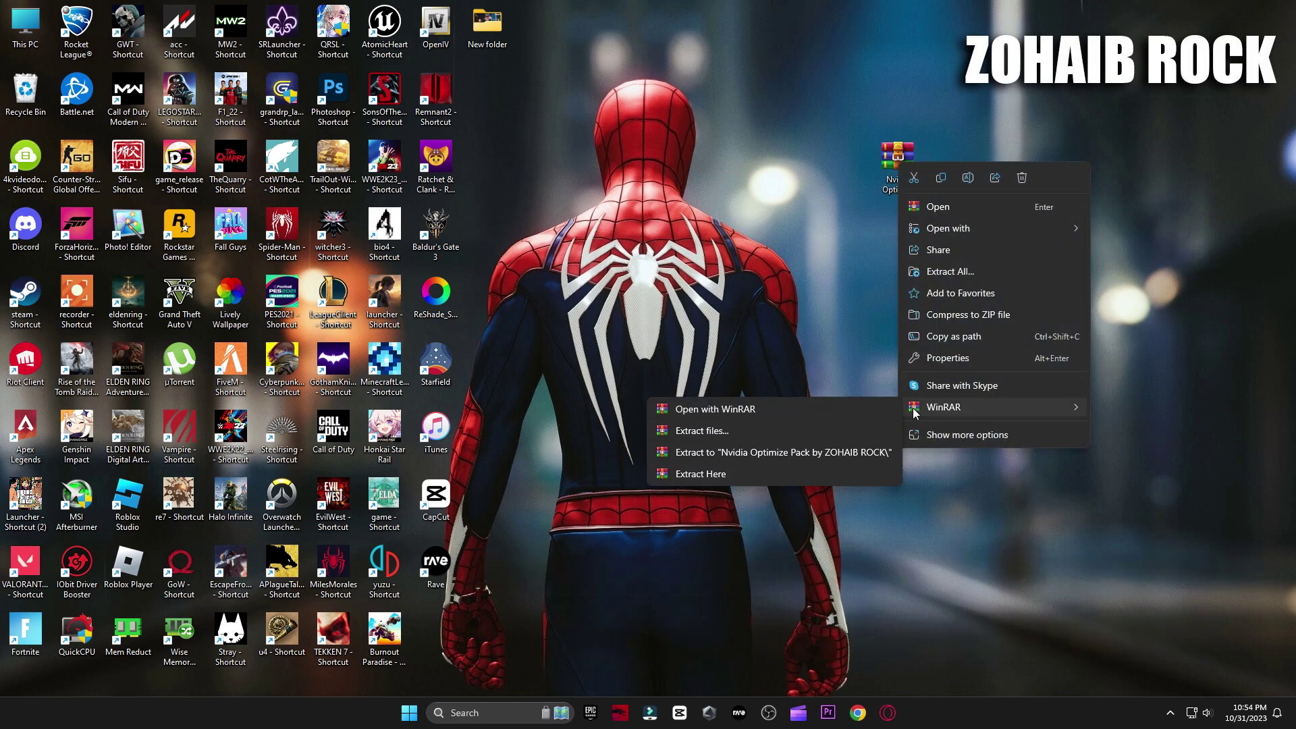
{"action": "left_click", "coordinate": [721, 473]}
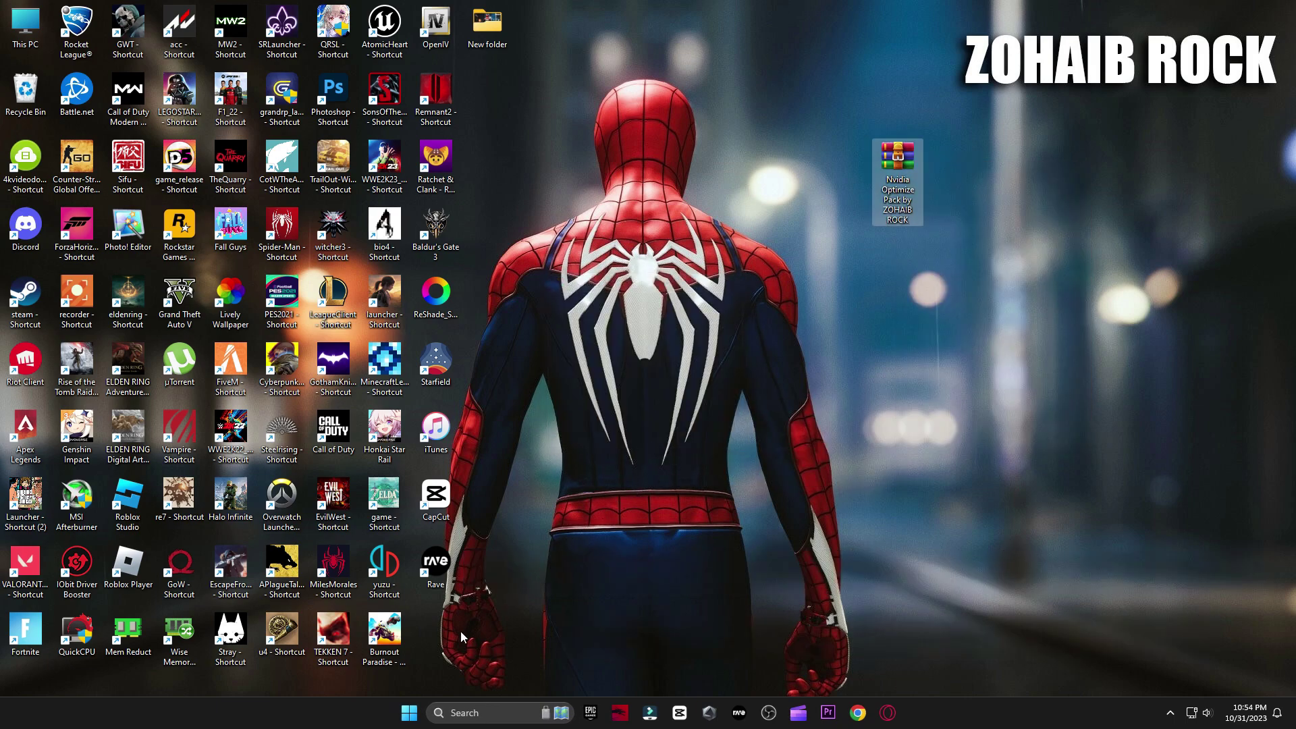
{"action": "left_click_drag", "start_coordinate": [451, 625], "coordinate": [837, 195]}
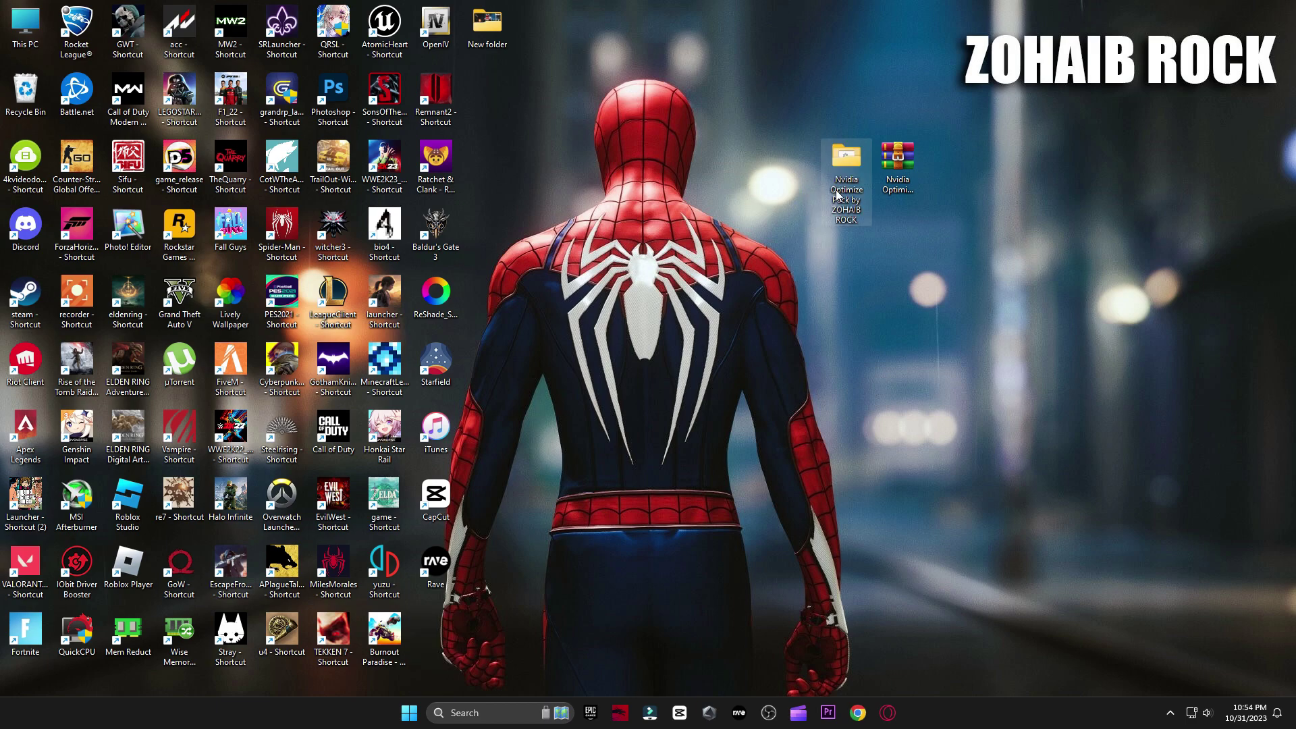
{"action": "double_click", "coordinate": [839, 161]}
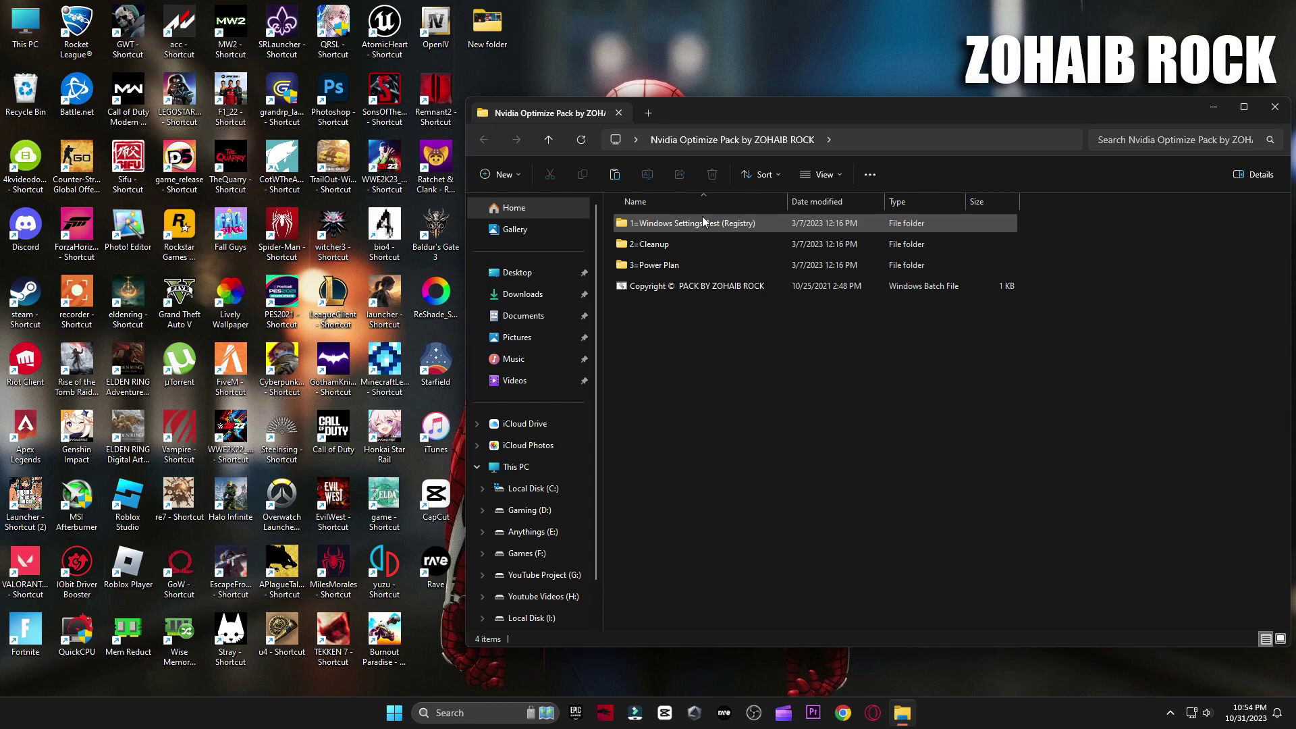
{"action": "double_click", "coordinate": [698, 223]}
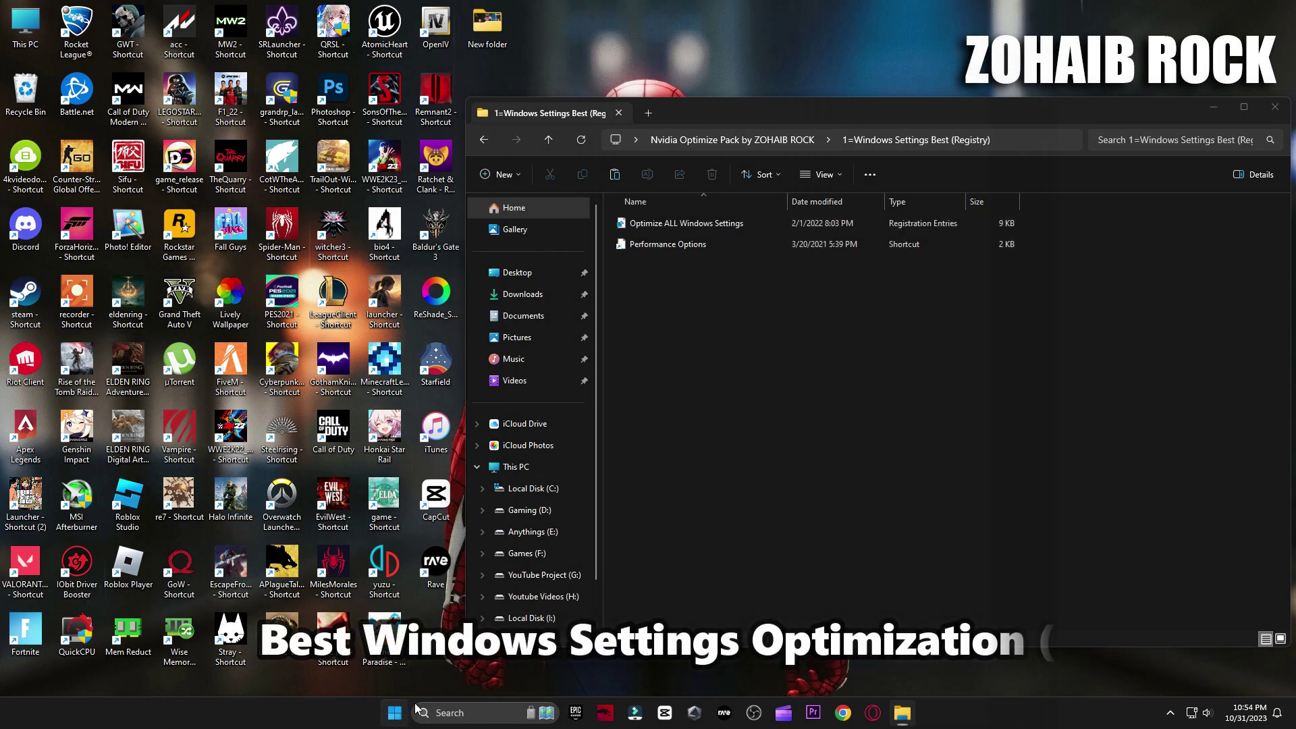
Look through the System section of Windows Settings and close it
{"action": "left_click", "coordinate": [404, 712]}
{"action": "left_click", "coordinate": [674, 433]}
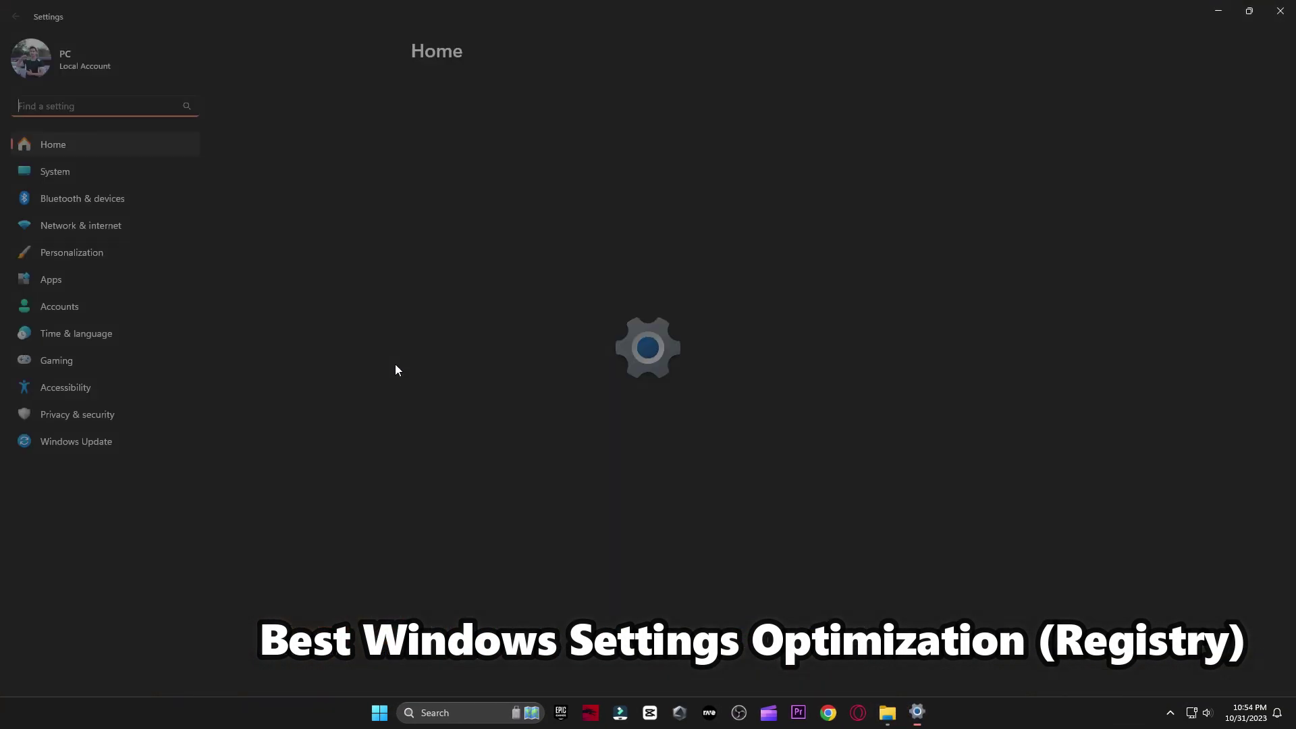
{"action": "left_click", "coordinate": [54, 171]}
{"action": "scroll", "coordinate": [649, 202], "scroll_direction": "down", "scroll_amount": 4}
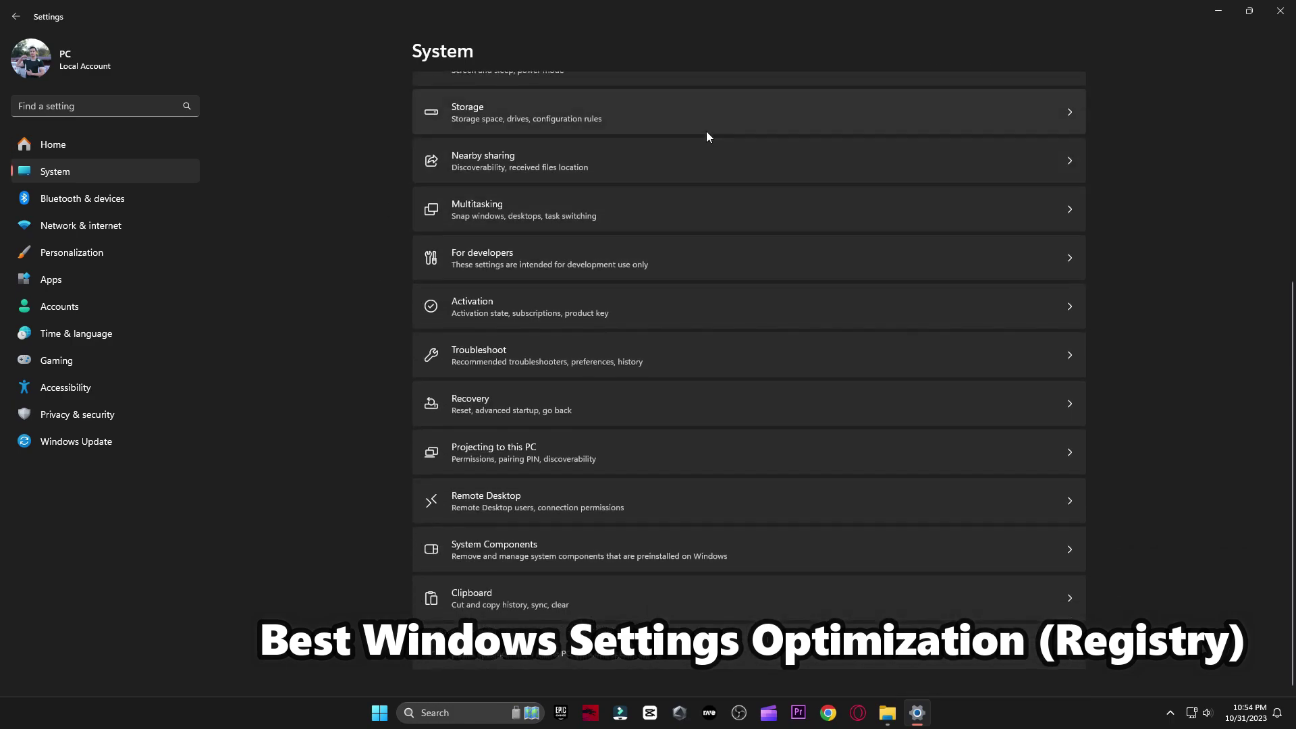
{"action": "left_click", "coordinate": [1280, 11]}
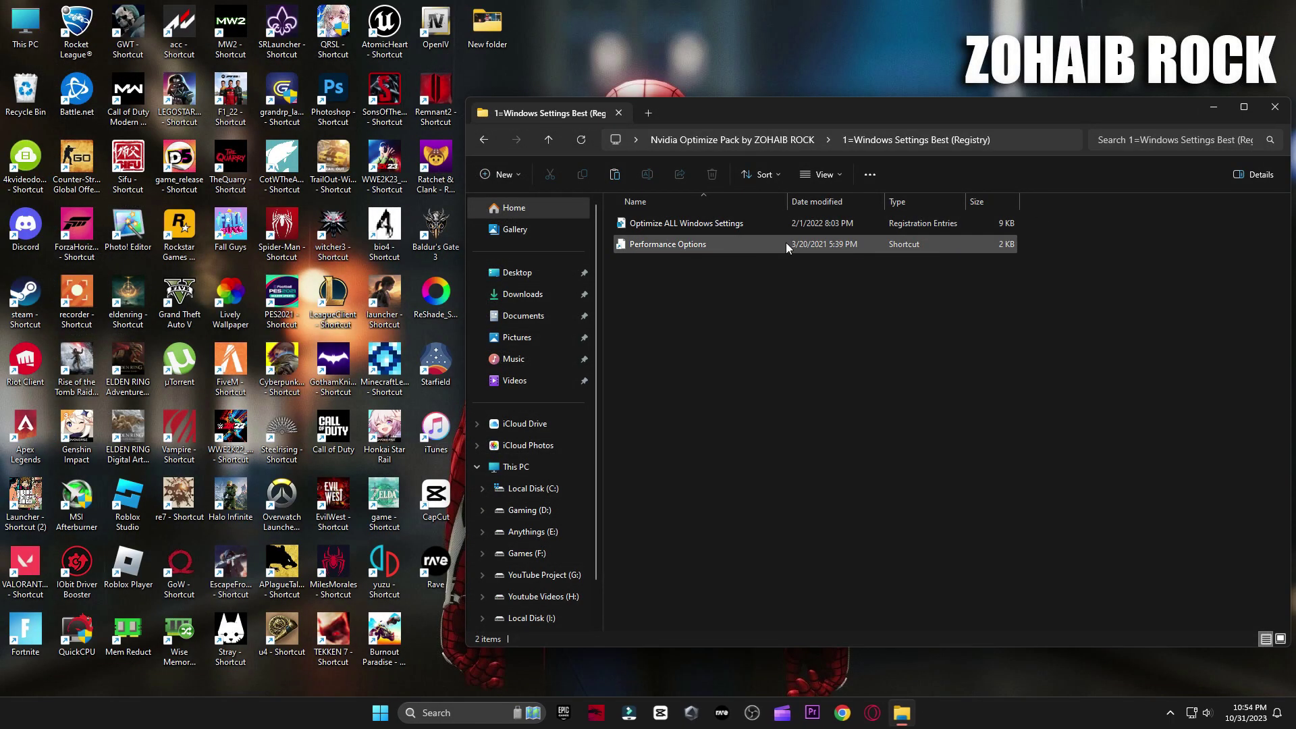
Import the "Optimize ALL Windows Settings" entries into the registry
{"action": "double_click", "coordinate": [719, 224]}
{"action": "left_click", "coordinate": [743, 374]}
{"action": "left_click", "coordinate": [801, 358]}
Open the pack's Performance Options shortcut and accept "Let Windows choose what's best for my computer" for the visual effects
{"action": "left_click", "coordinate": [671, 248]}
{"action": "double_click", "coordinate": [670, 247]}
{"action": "left_click", "coordinate": [1274, 107]}
{"action": "left_click_drag", "start_coordinate": [278, 93], "coordinate": [703, 85]}
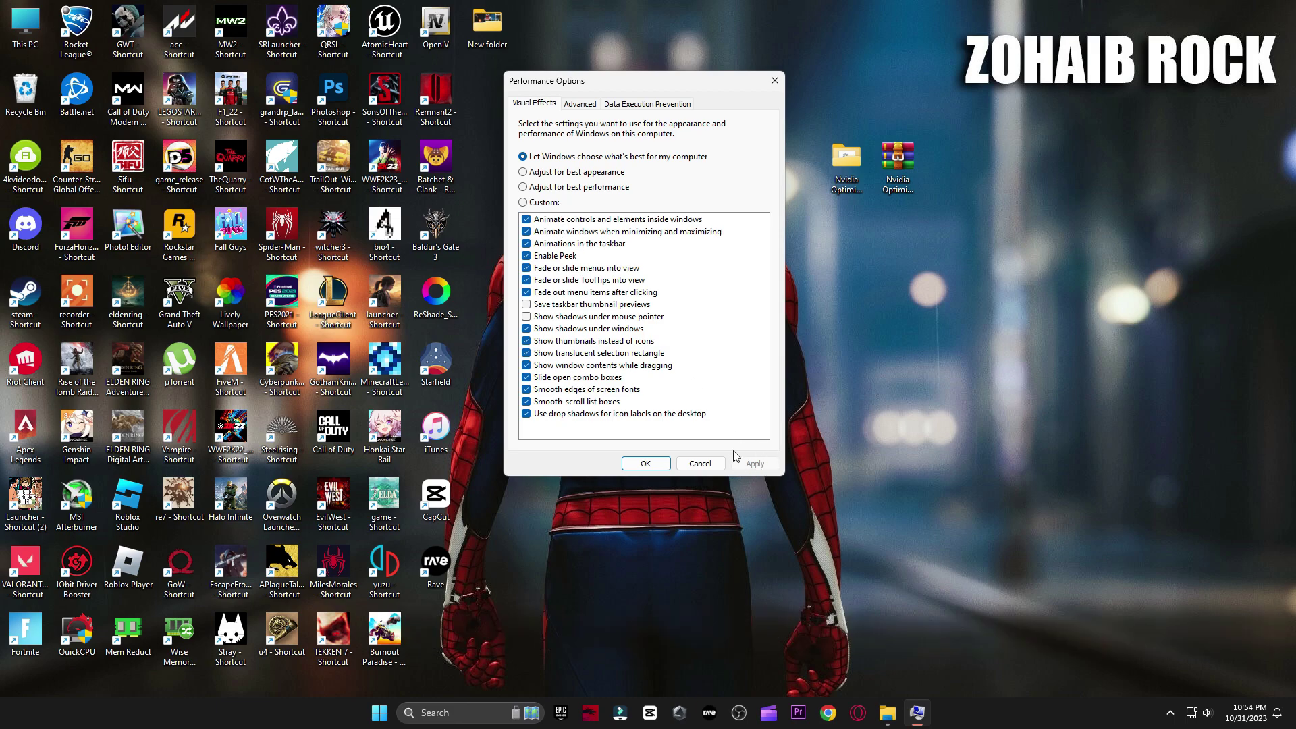
{"action": "left_click", "coordinate": [642, 465]}
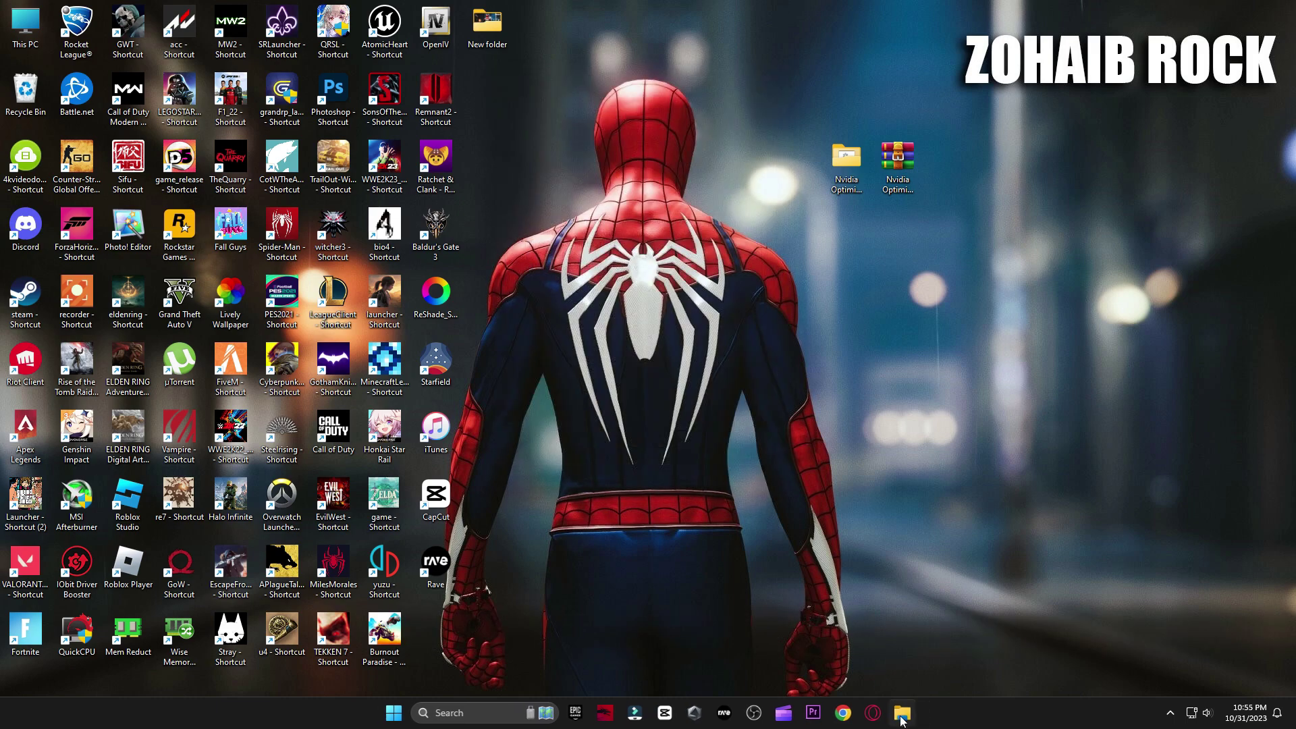
Run the Delete Prefetch Files, Delete Temporary Files and Delete Windows Update Cache scripts from the pack's "2=Cleanup" folder
{"action": "left_click", "coordinate": [483, 140]}
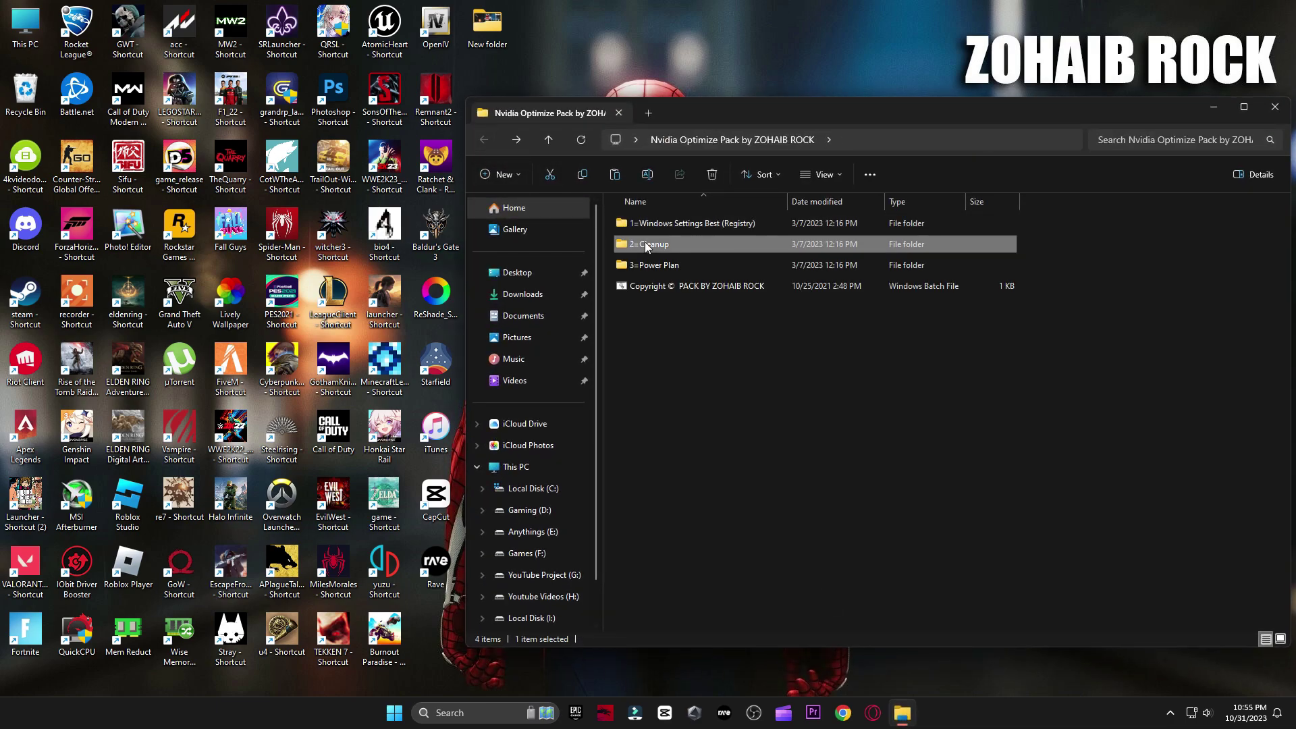
{"action": "double_click", "coordinate": [645, 244]}
{"action": "left_click", "coordinate": [665, 223]}
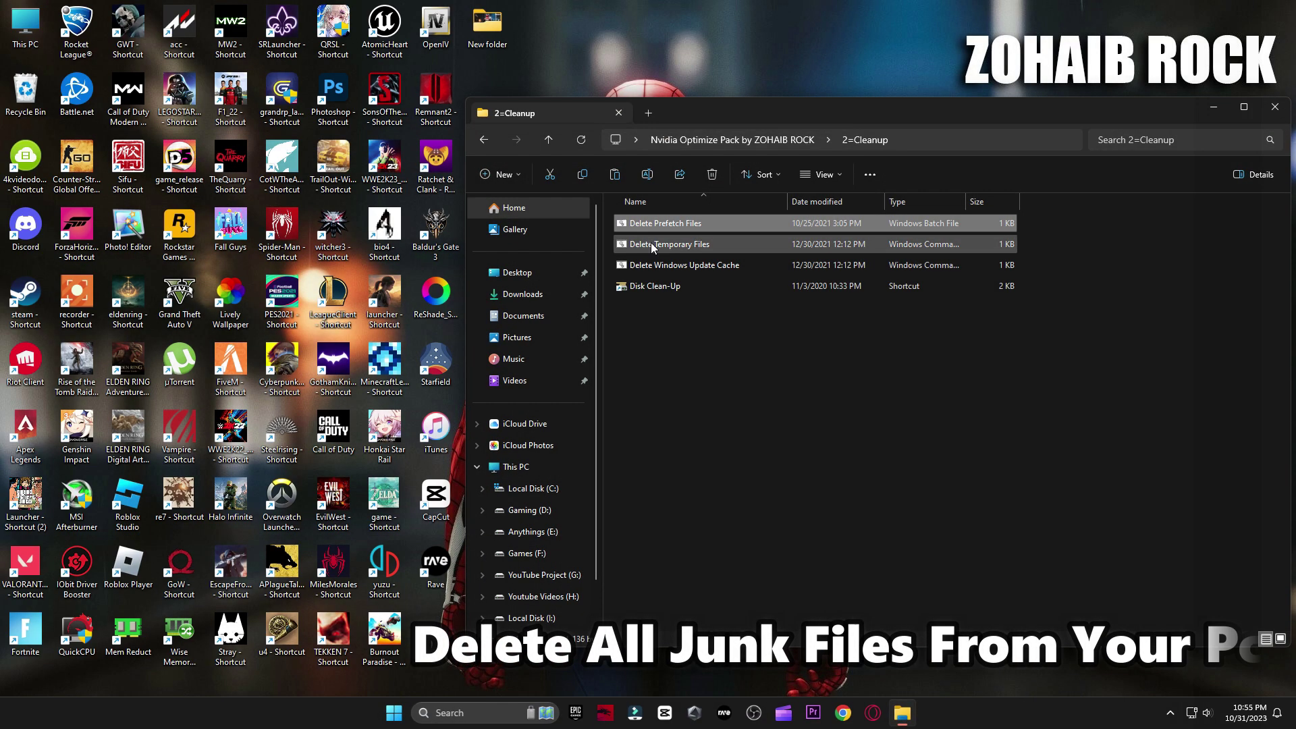
{"action": "double_click", "coordinate": [658, 244]}
{"action": "key", "text": "Return"}
{"action": "double_click", "coordinate": [662, 265]}
{"action": "key", "text": "Return"}
Run Disk Clean-Up on drive C:, adding Windows error reports, DirectX Shader Cache, Delivery Optimization Files and Temporary files to the deletion
{"action": "double_click", "coordinate": [677, 286]}
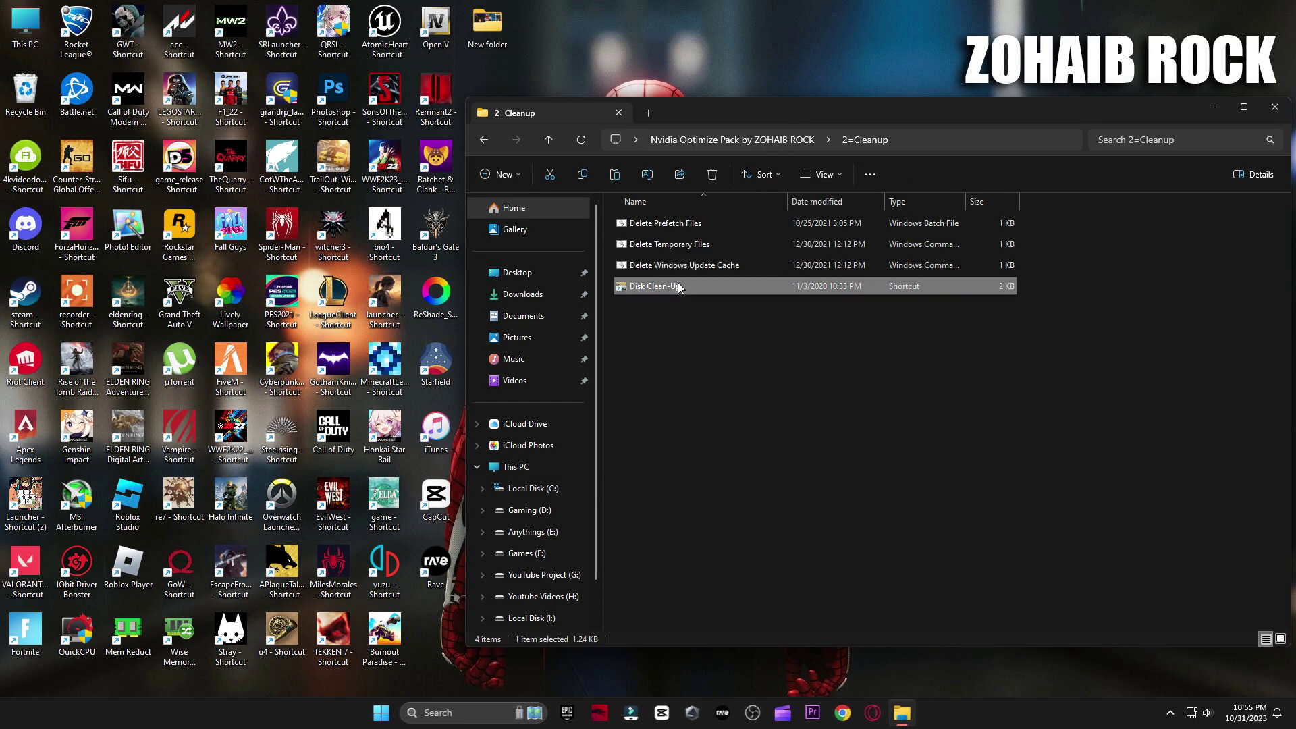
{"action": "left_click", "coordinate": [1272, 114]}
{"action": "left_click", "coordinate": [615, 379]}
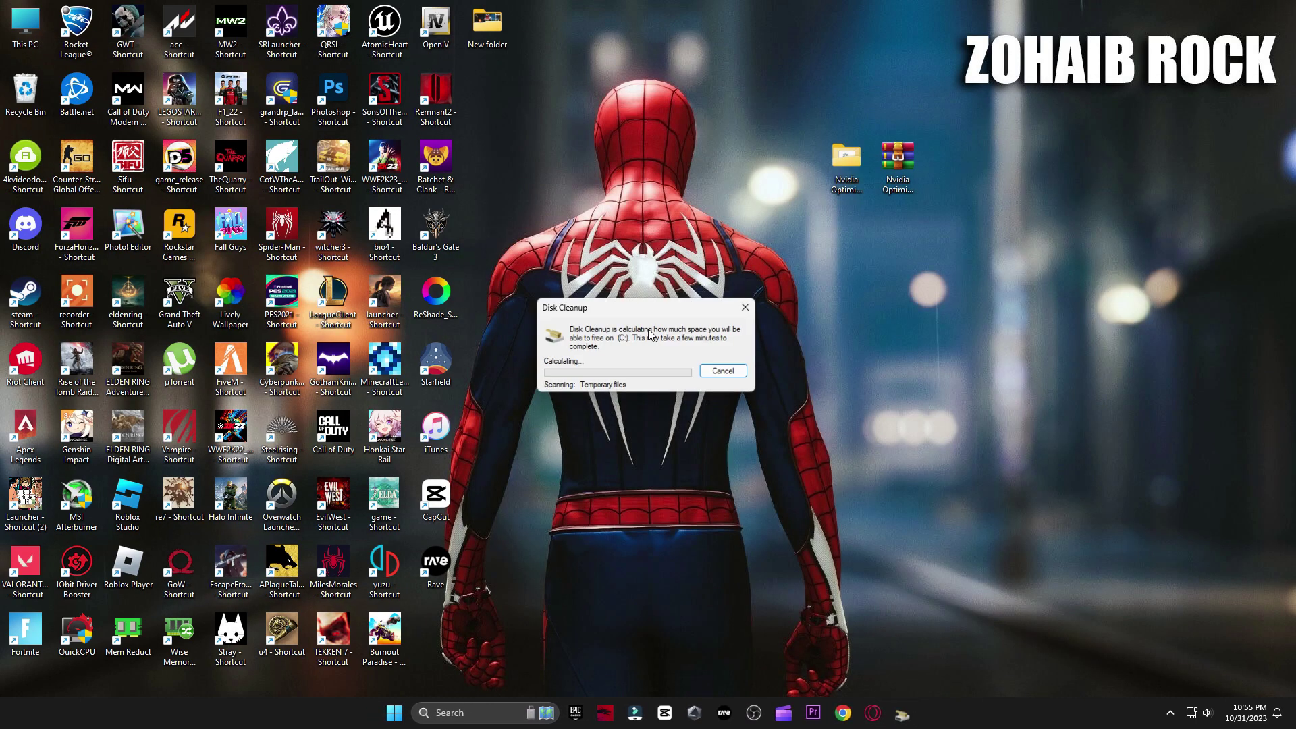
{"action": "left_click_drag", "start_coordinate": [260, 98], "coordinate": [702, 88]}
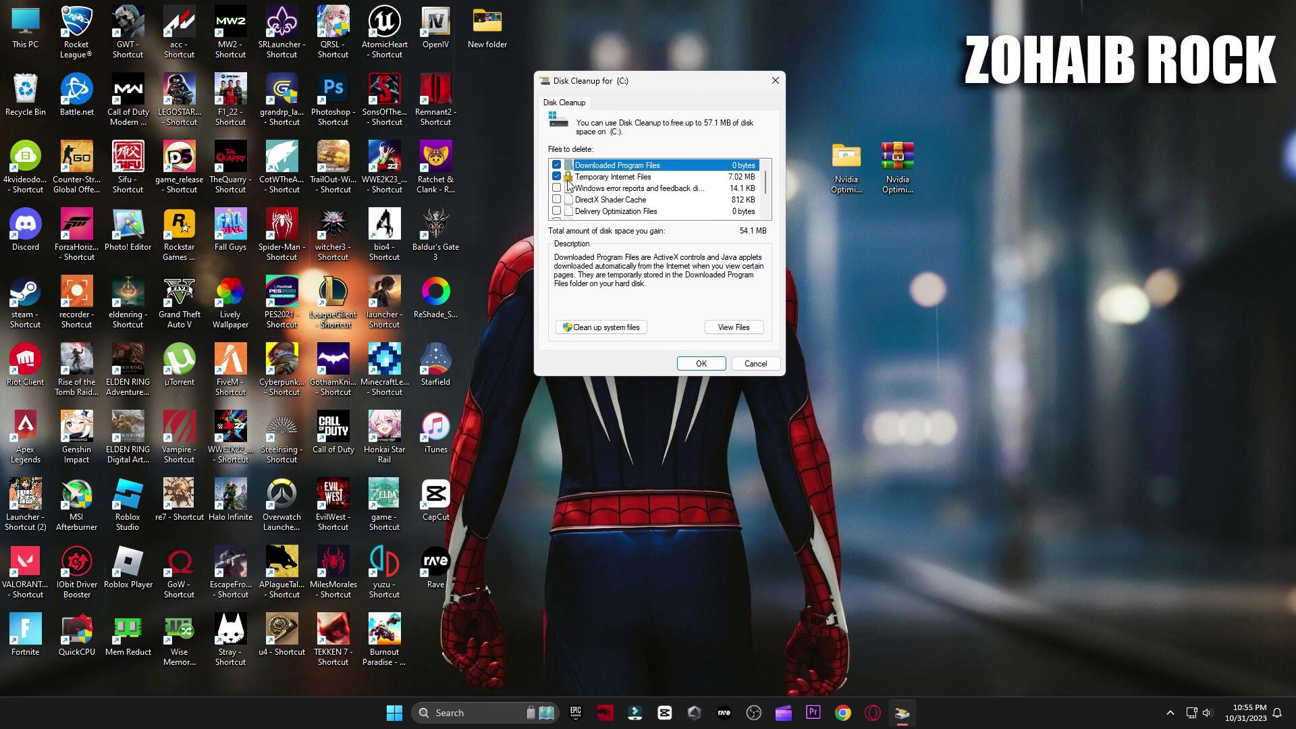
{"action": "left_click", "coordinate": [556, 200]}
{"action": "scroll", "coordinate": [571, 191], "scroll_direction": "down", "scroll_amount": 1}
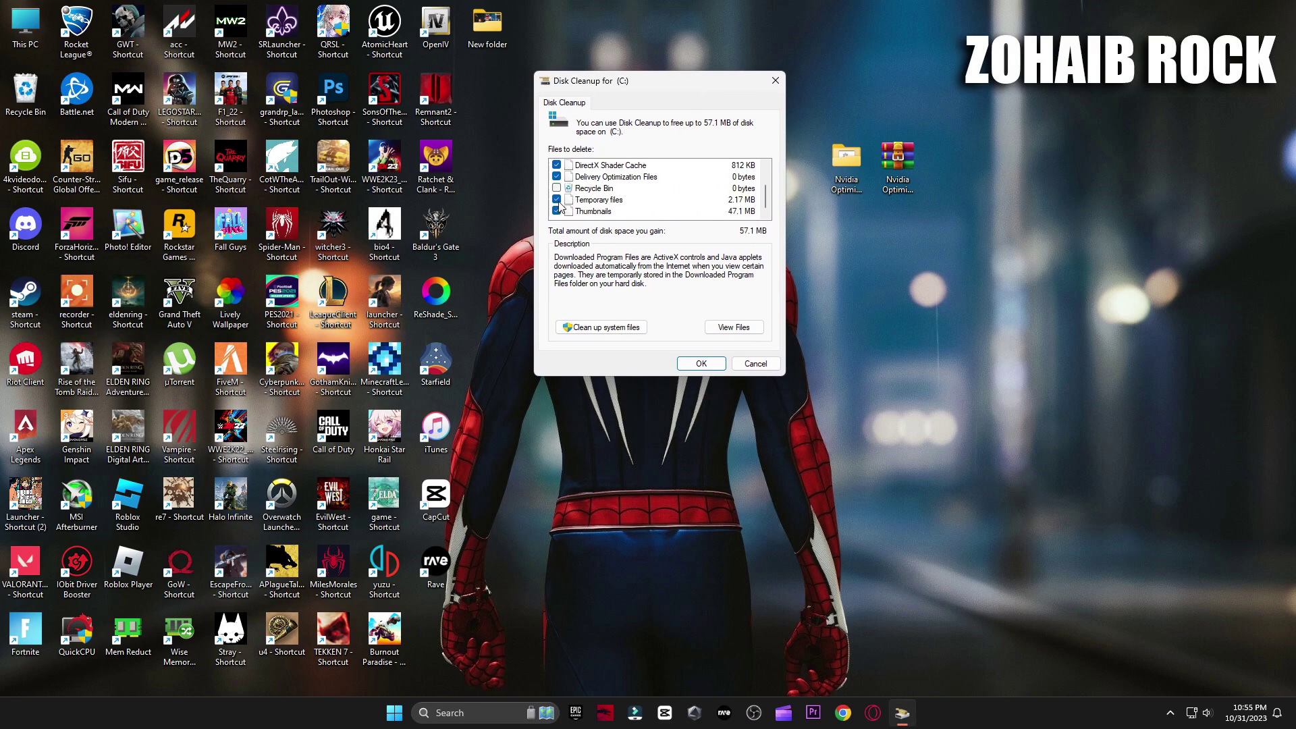
{"action": "left_click", "coordinate": [701, 364]}
{"action": "left_click", "coordinate": [670, 362]}
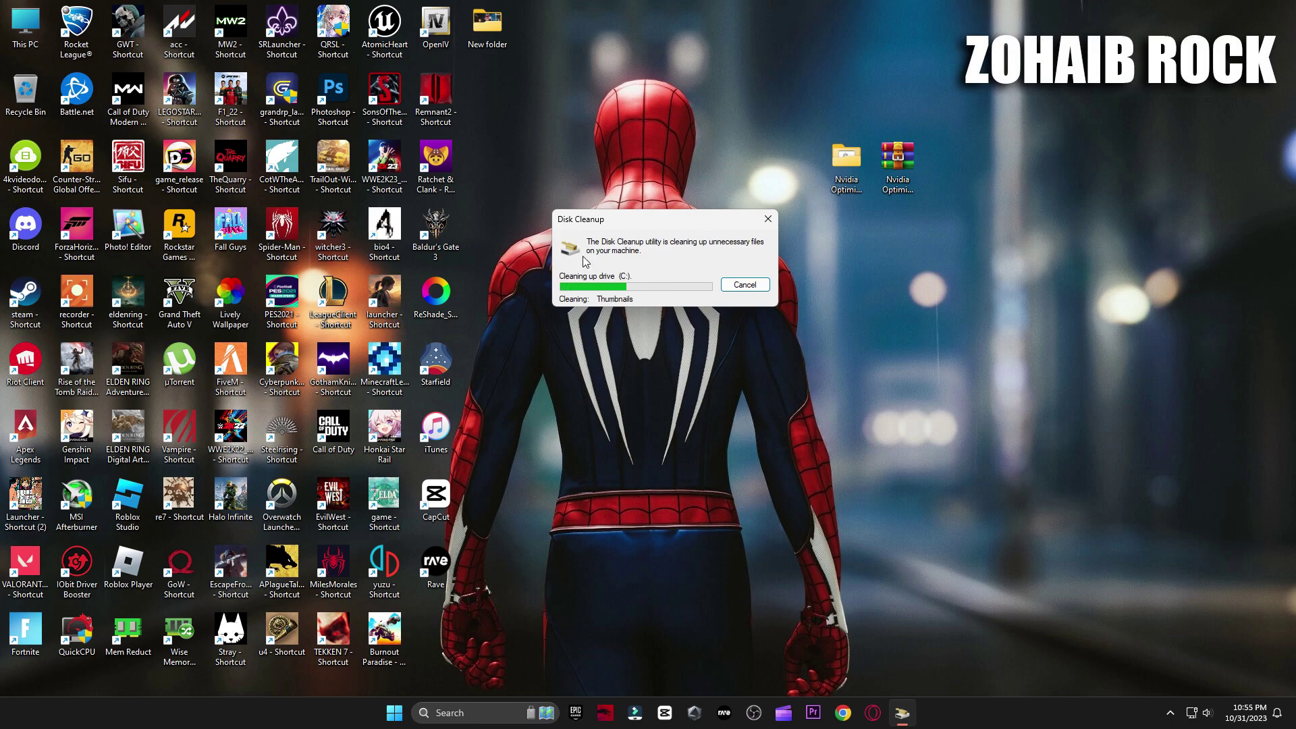
Open the pack's "3=Power Plan" folder containing QuickCpuSetup, close it, and launch the installed QuickCPU
{"action": "double_click", "coordinate": [845, 166]}
{"action": "double_click", "coordinate": [653, 259]}
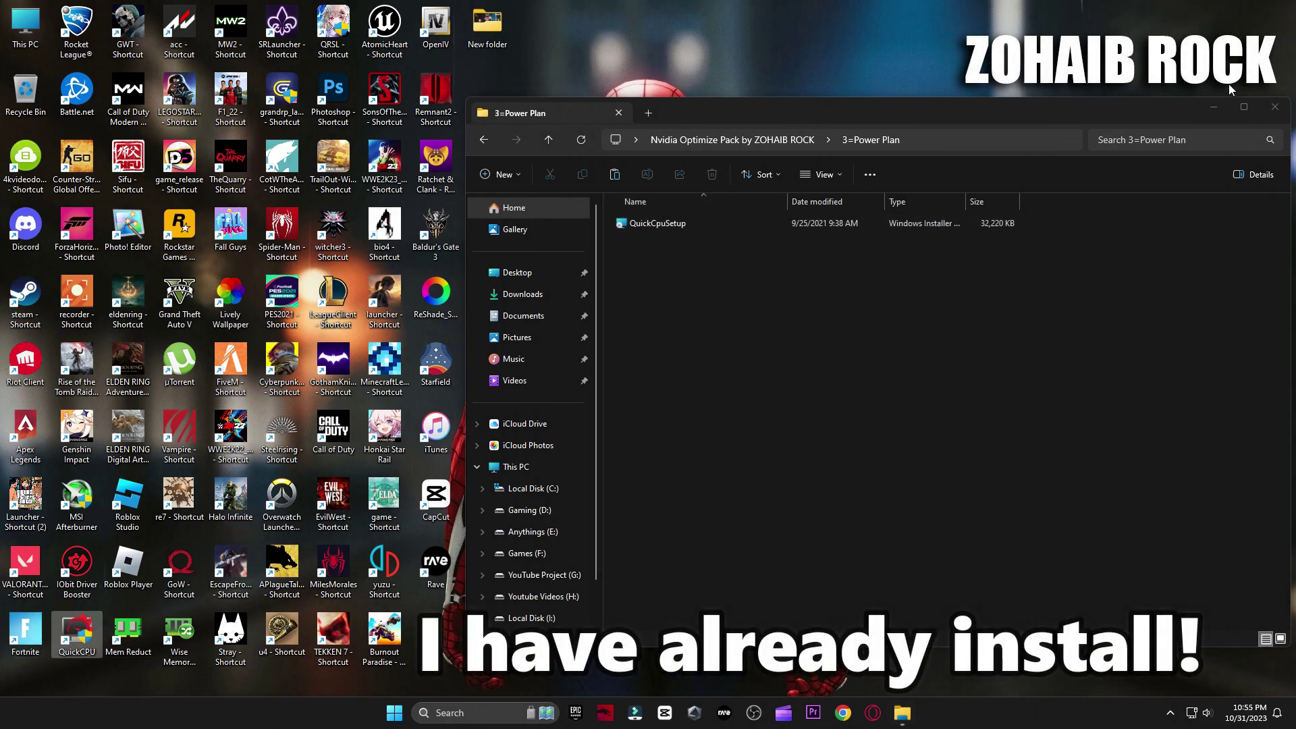
{"action": "left_click", "coordinate": [1274, 106]}
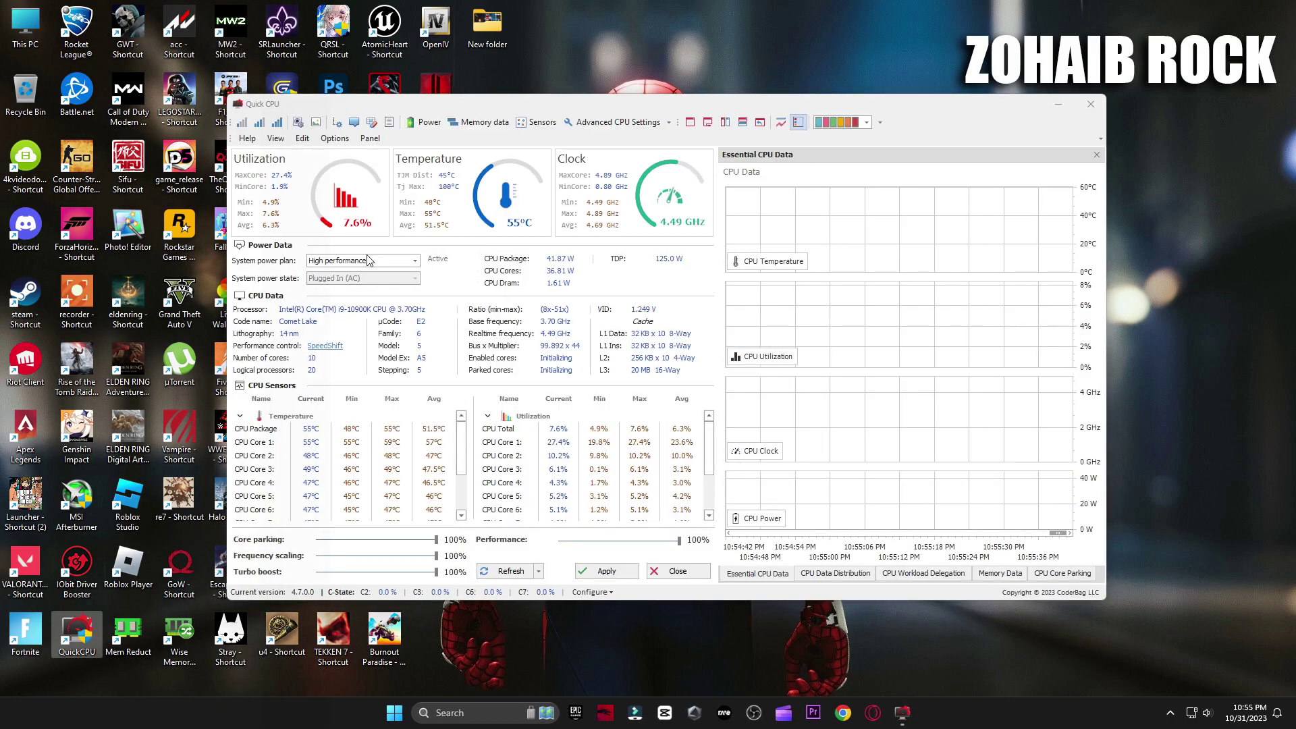
Set the system power plan to High performance with core parking, frequency scaling and turbo boost at 100%, apply it, and close Quick CPU
{"action": "left_click", "coordinate": [368, 261]}
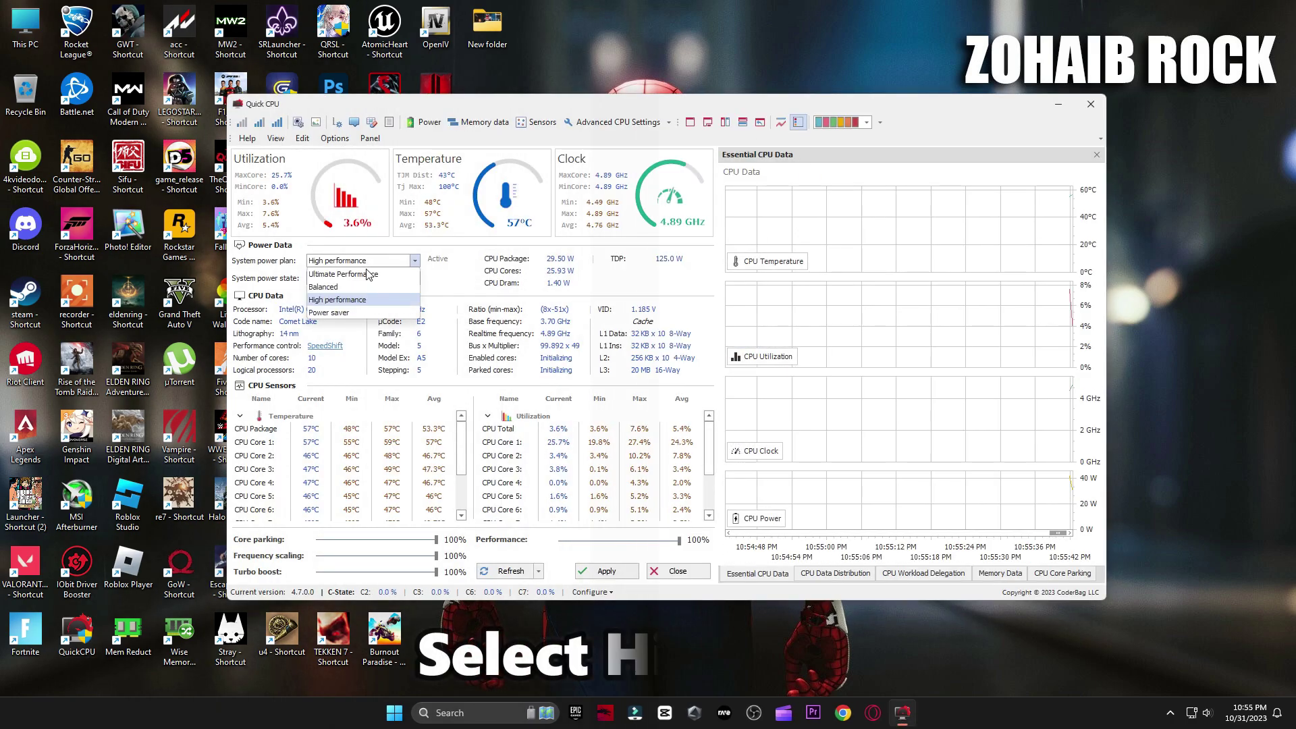
{"action": "left_click", "coordinate": [337, 299]}
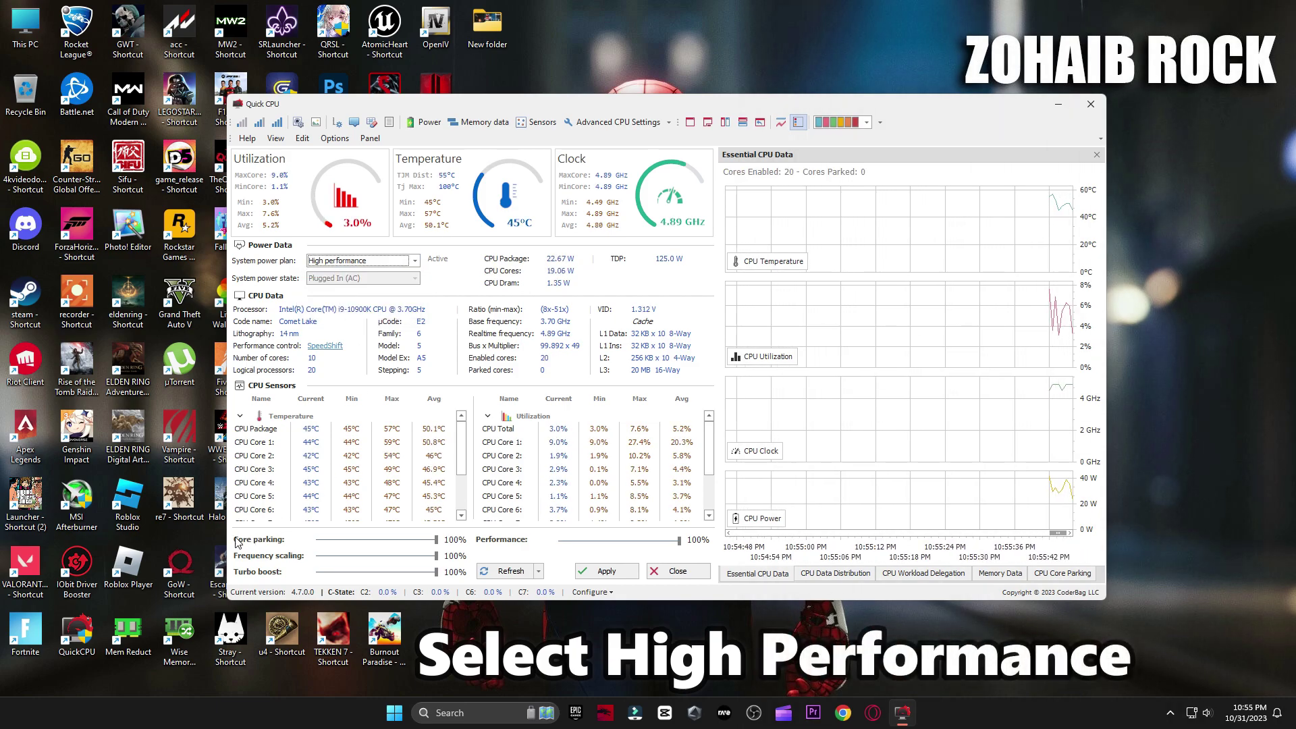
{"action": "left_click", "coordinate": [437, 540]}
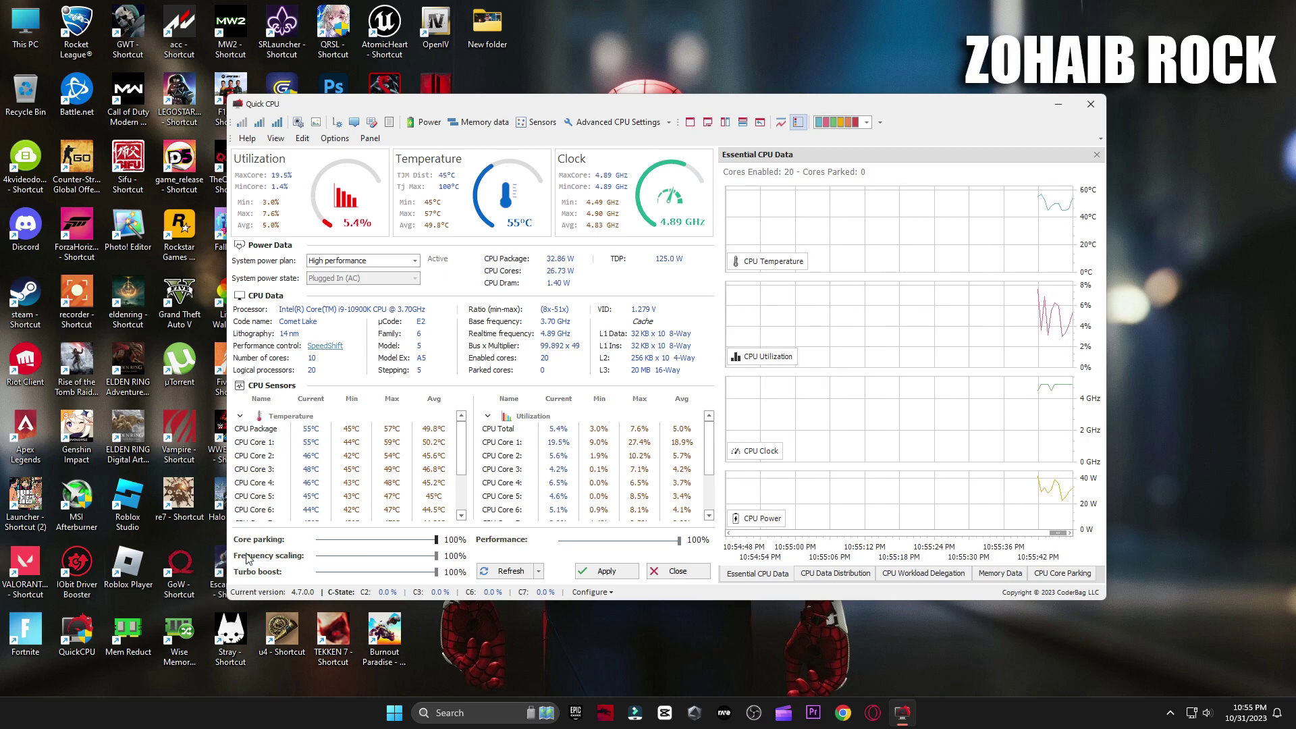
{"action": "mouse_move", "coordinate": [436, 571]}
{"action": "left_mouse_down"}
{"action": "mouse_move", "coordinate": [318, 573]}
{"action": "mouse_move", "coordinate": [436, 571]}
{"action": "left_mouse_up"}
{"action": "left_click", "coordinate": [633, 575]}
{"action": "left_click", "coordinate": [746, 387]}
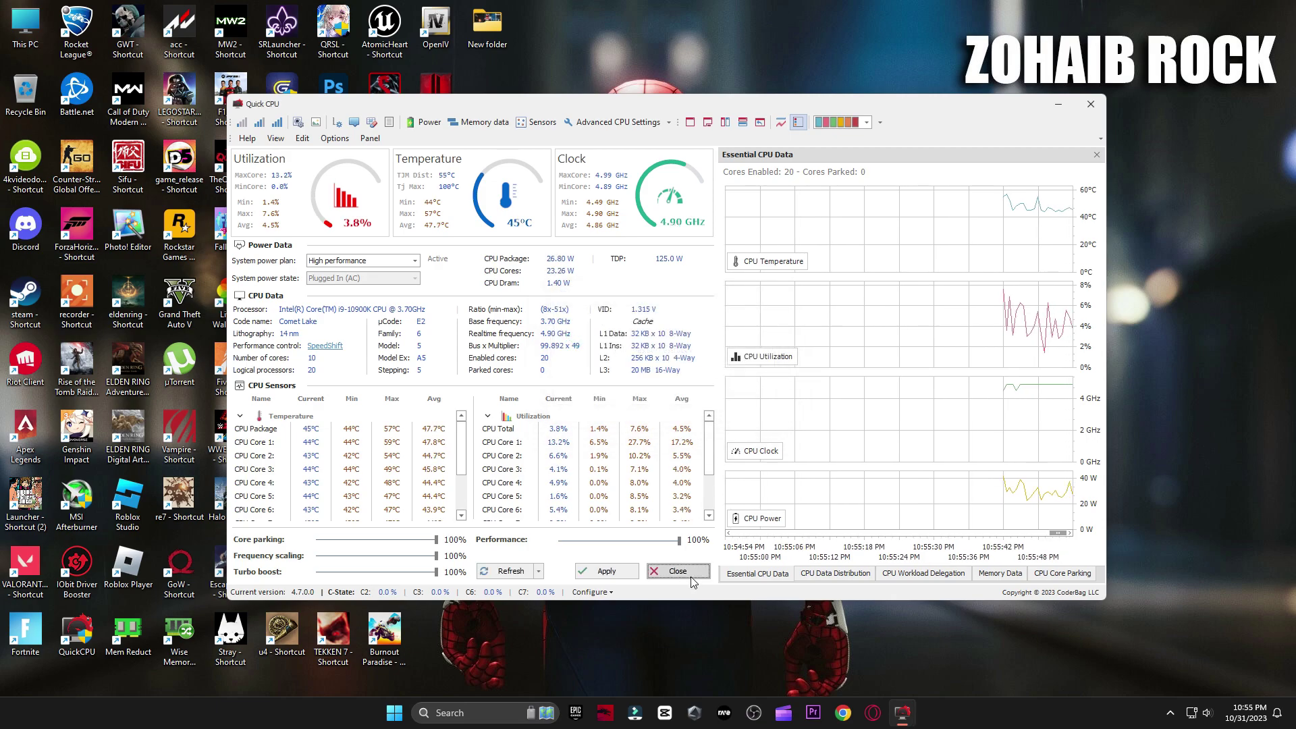
{"action": "left_click", "coordinate": [678, 571]}
Open the Windows power plan options, check the selected plan and the additional plans, and close the window
{"action": "left_click", "coordinate": [480, 712]}
{"action": "type", "text": "po"}
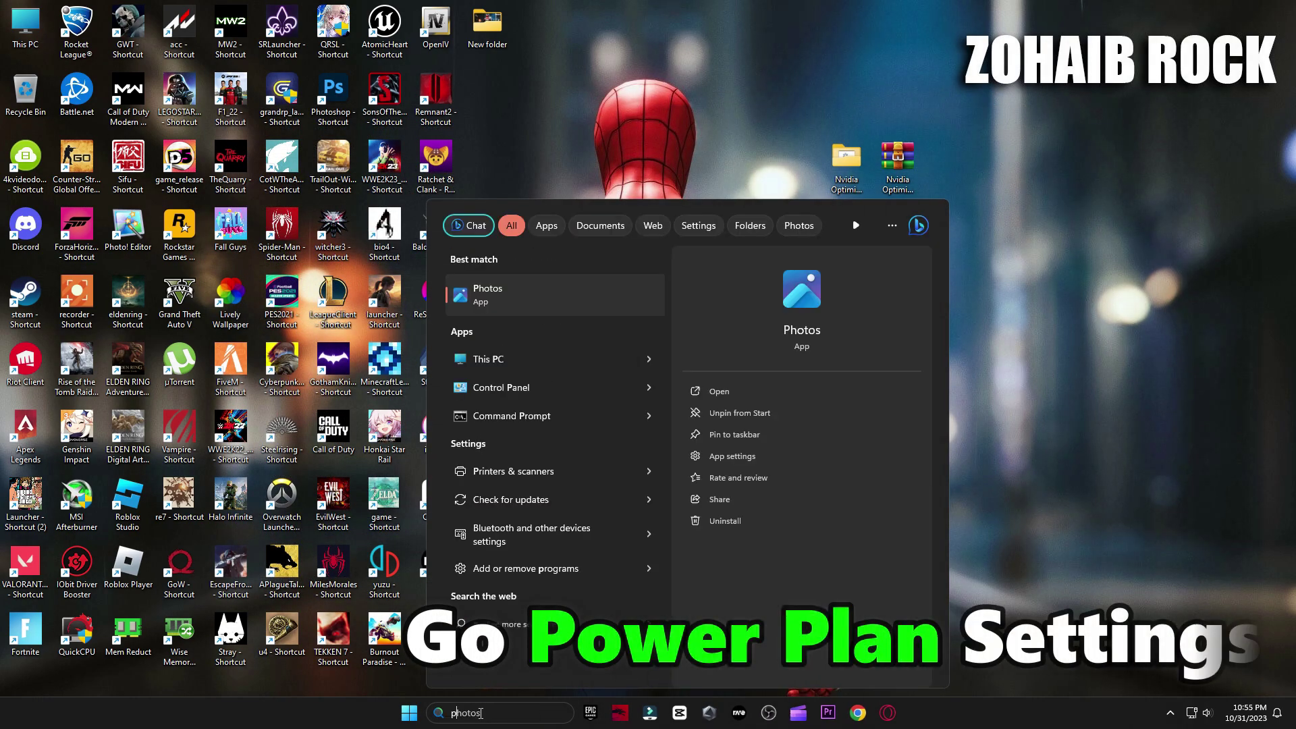
{"action": "type", "text": "werPoin"}
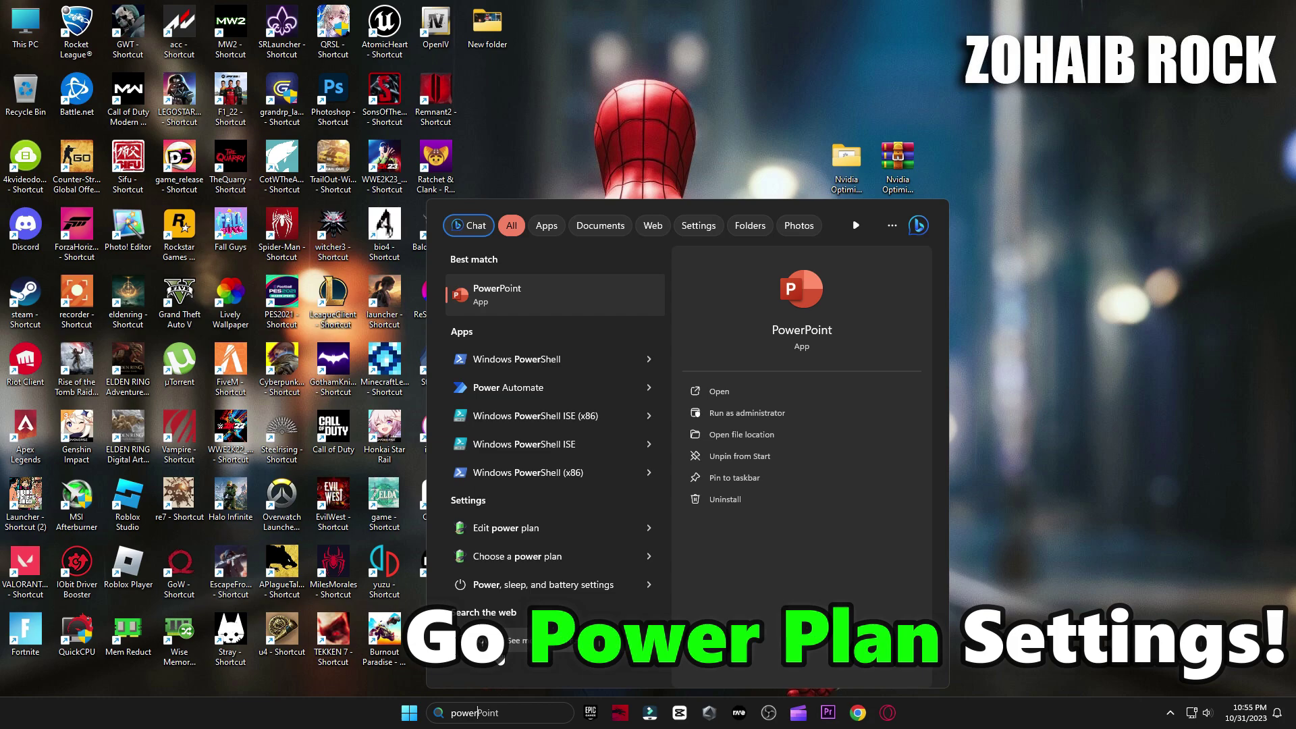
{"action": "left_click", "coordinate": [523, 555]}
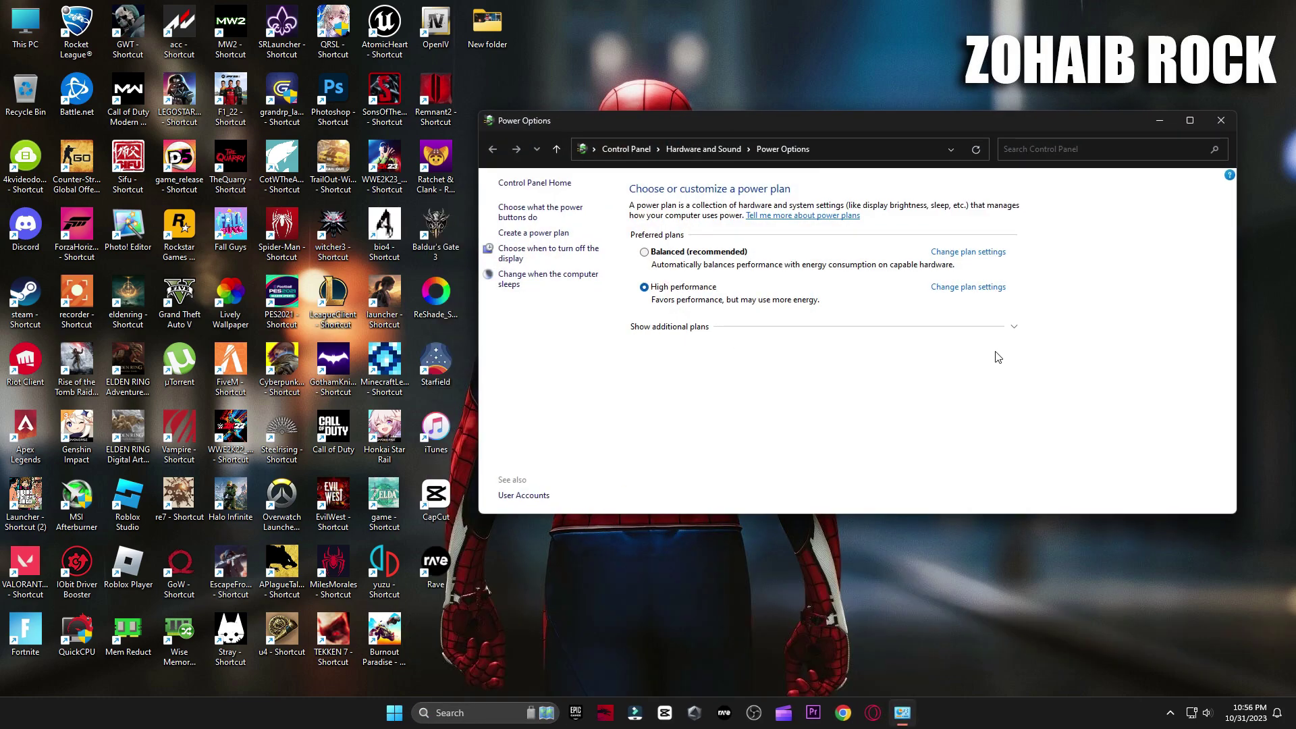
{"action": "left_click", "coordinate": [1009, 325]}
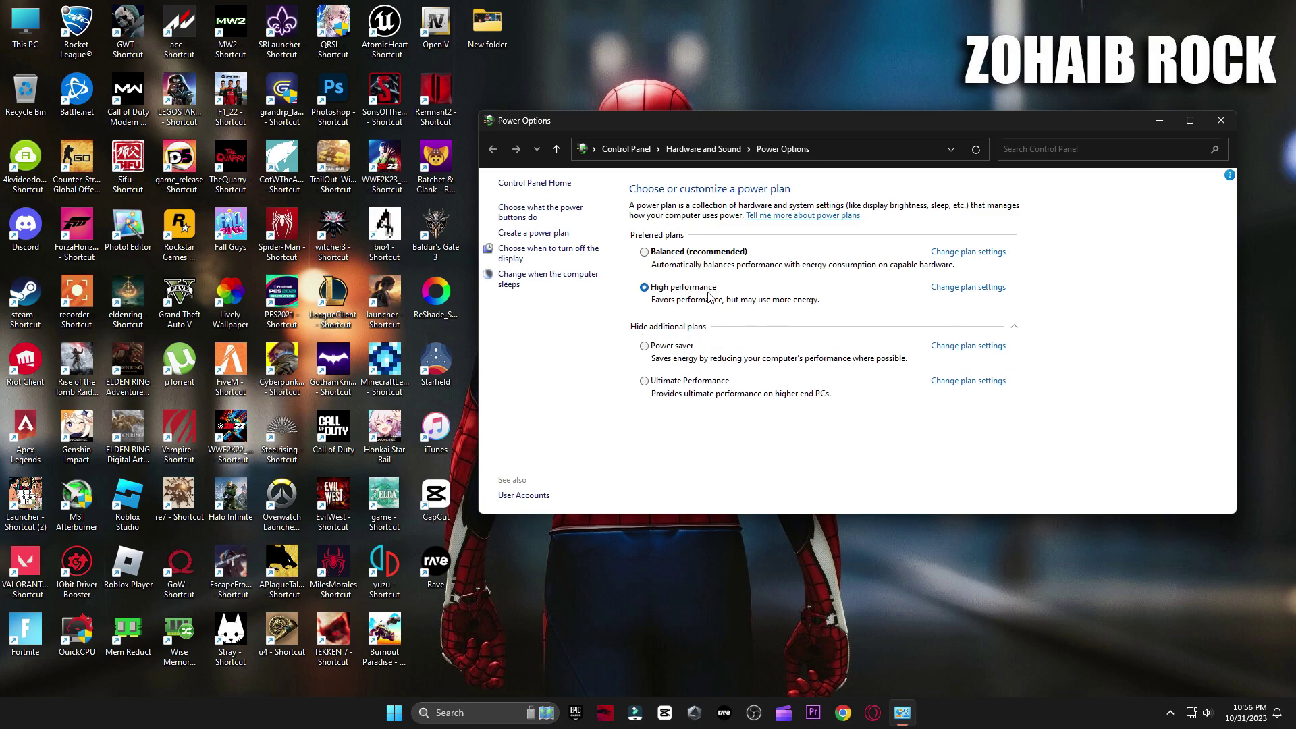
{"action": "left_click", "coordinate": [1015, 329]}
{"action": "left_click", "coordinate": [1211, 128]}
Open NVIDIA Control Panel's global 3D settings and choose Normal as the power management mode
{"action": "right_click", "coordinate": [681, 67]}
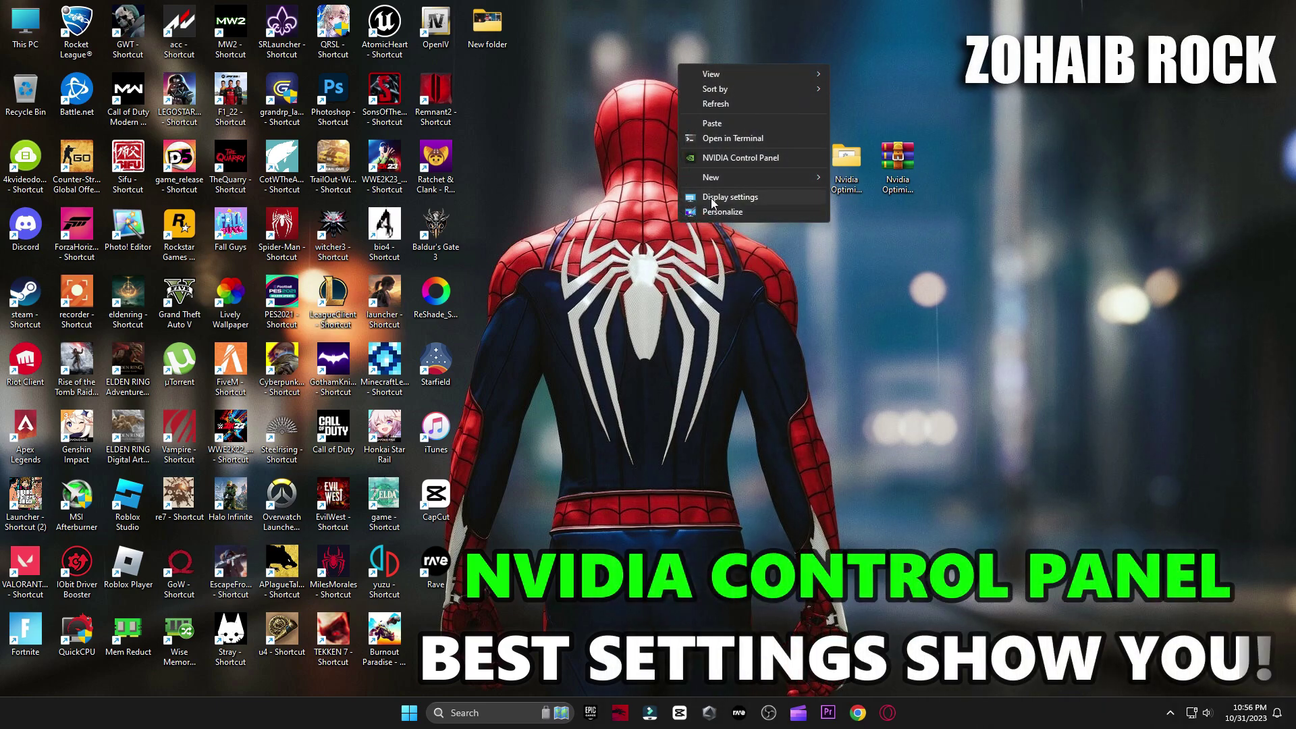
{"action": "left_click", "coordinate": [723, 159]}
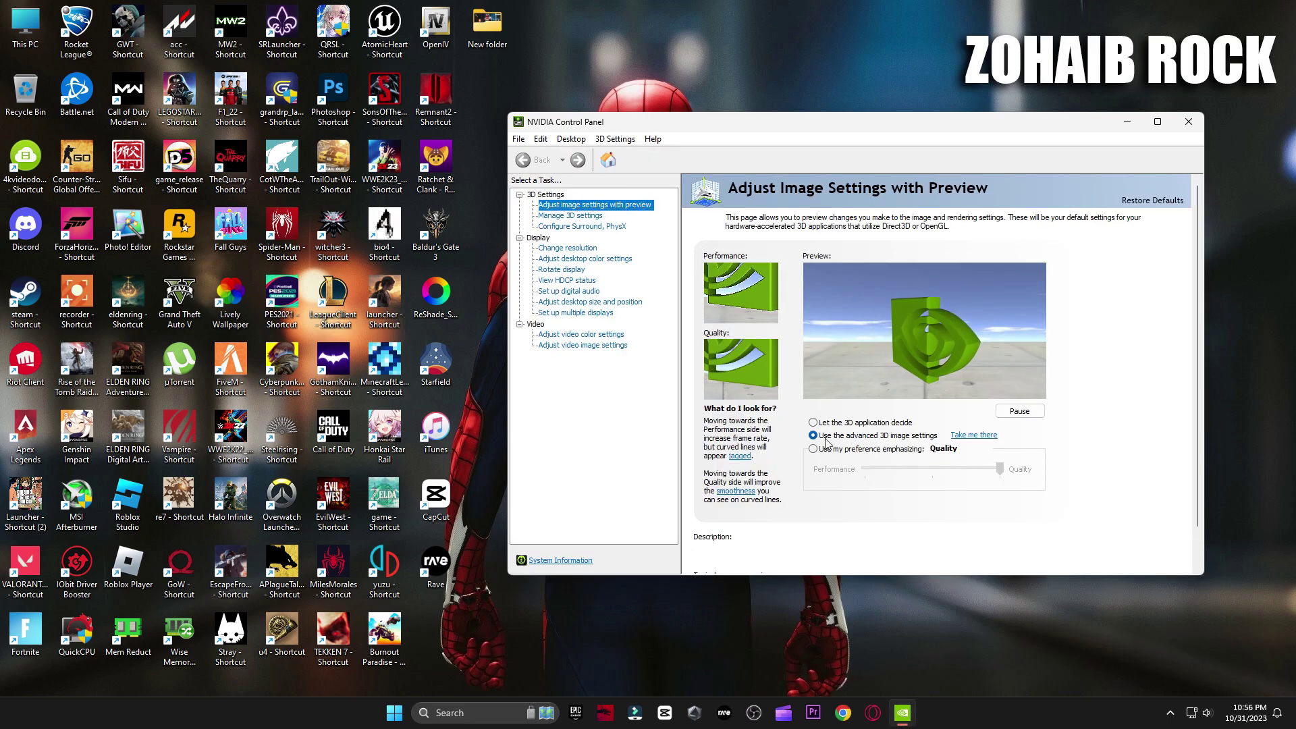
{"action": "left_click", "coordinate": [571, 216]}
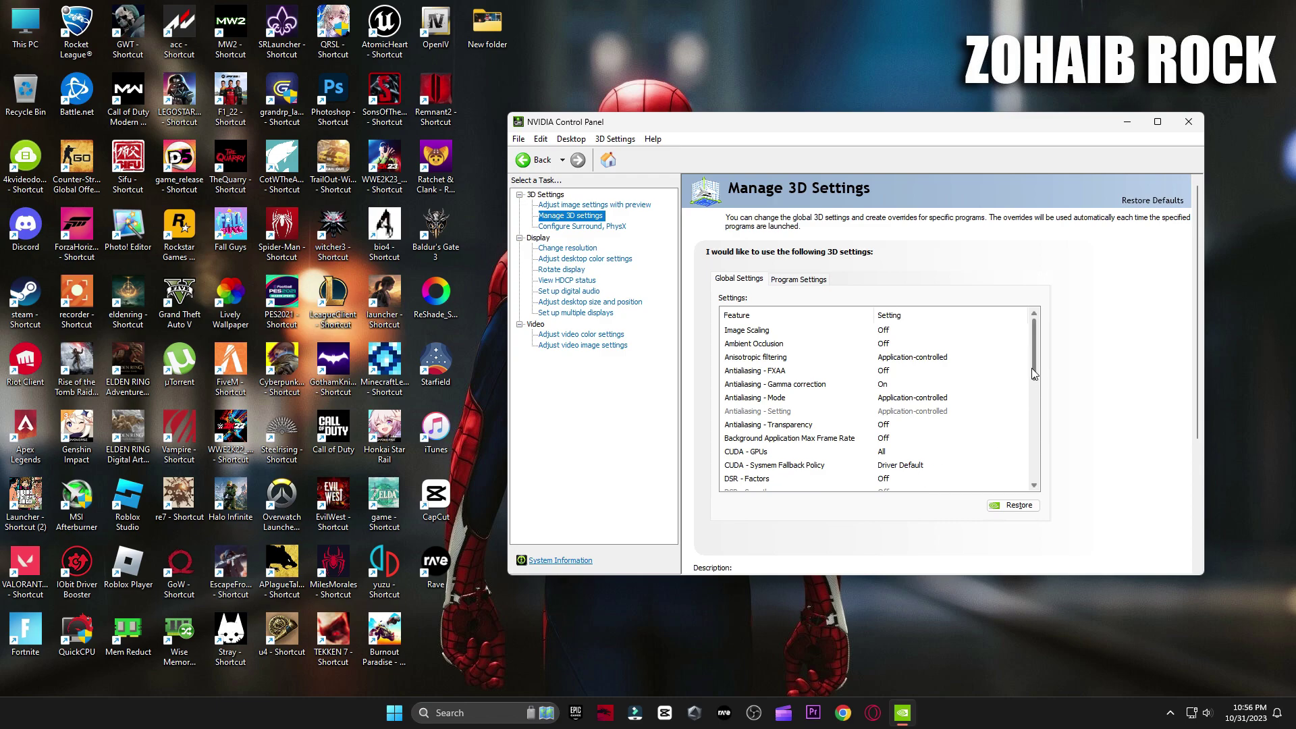
{"action": "left_click_drag", "start_coordinate": [1032, 368], "coordinate": [1034, 405]}
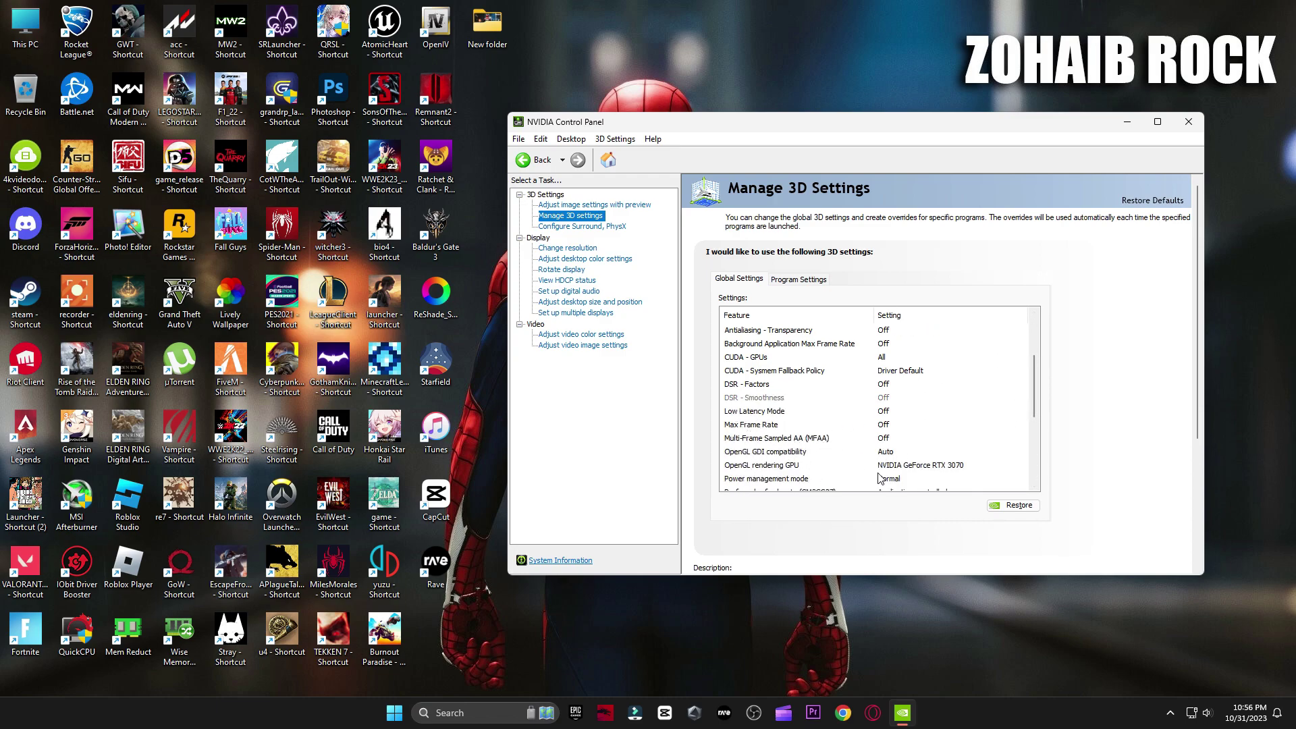
{"action": "scroll", "coordinate": [937, 462], "scroll_direction": "down", "scroll_amount": 2}
{"action": "left_click", "coordinate": [867, 403]}
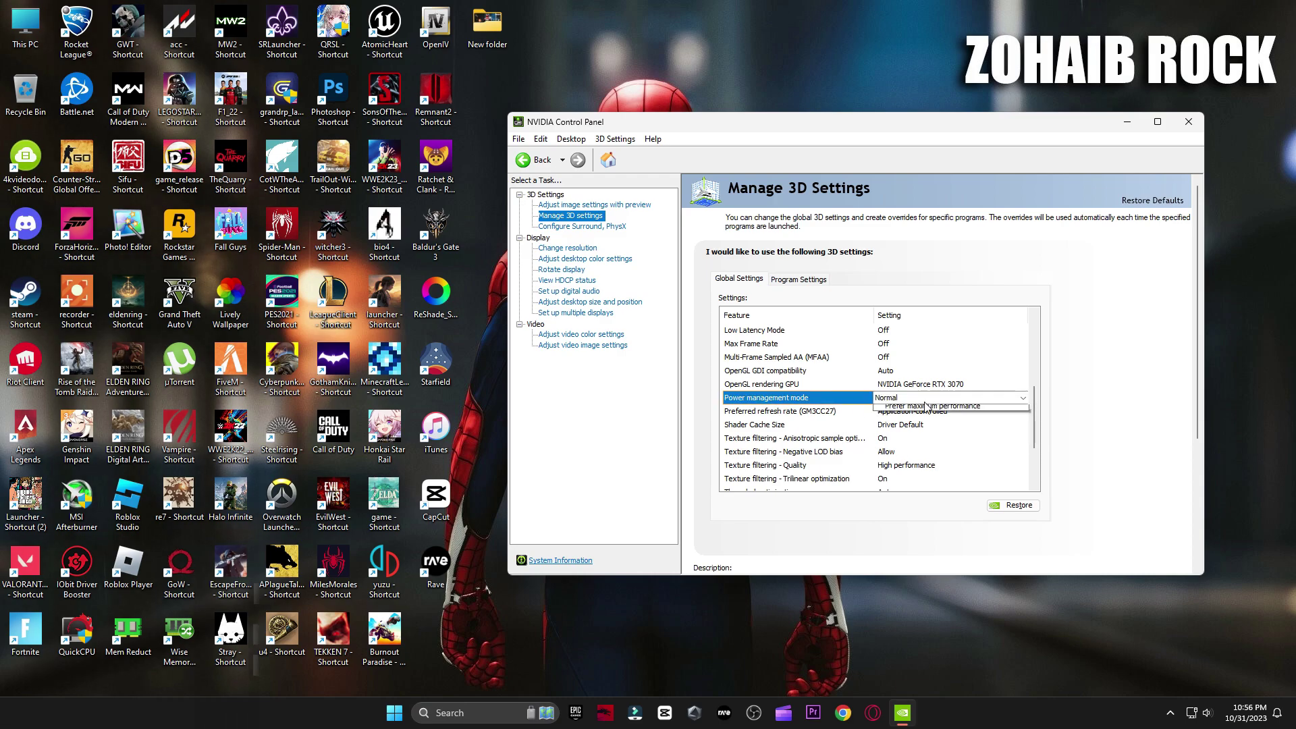
{"action": "left_click", "coordinate": [911, 398]}
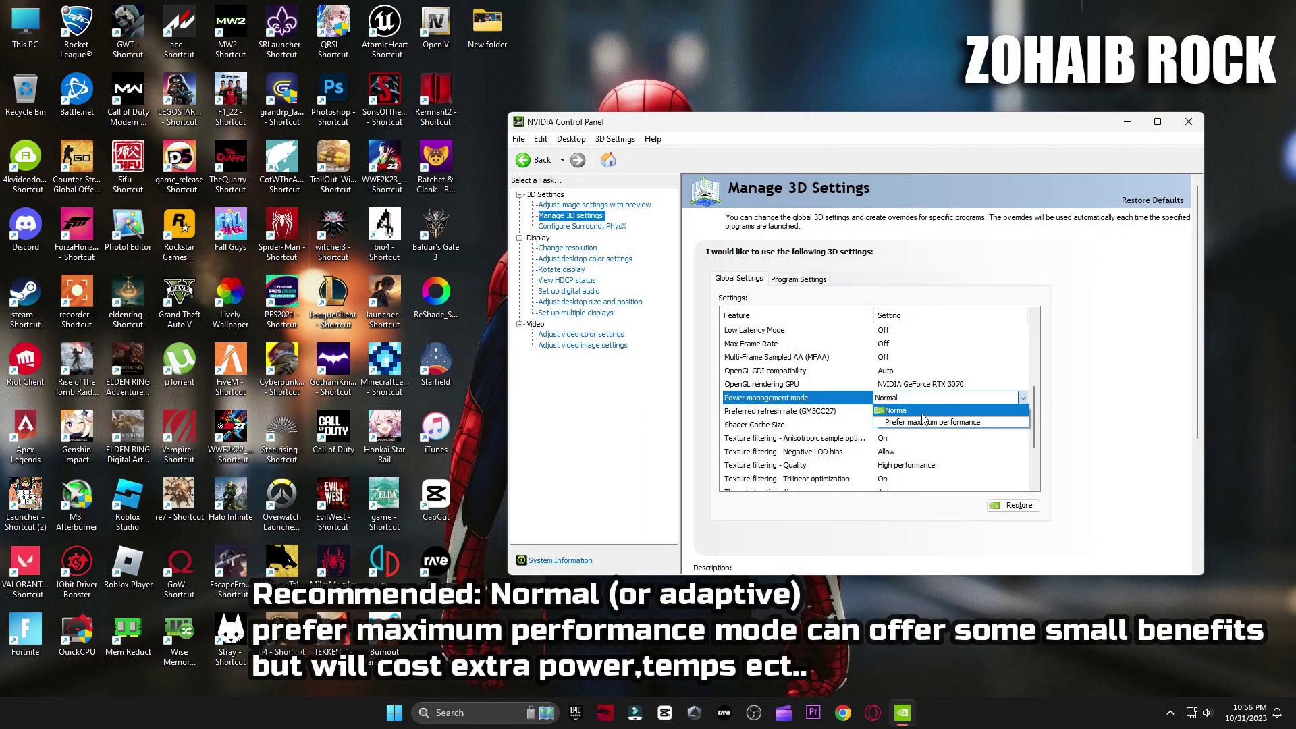
{"action": "left_click", "coordinate": [910, 412]}
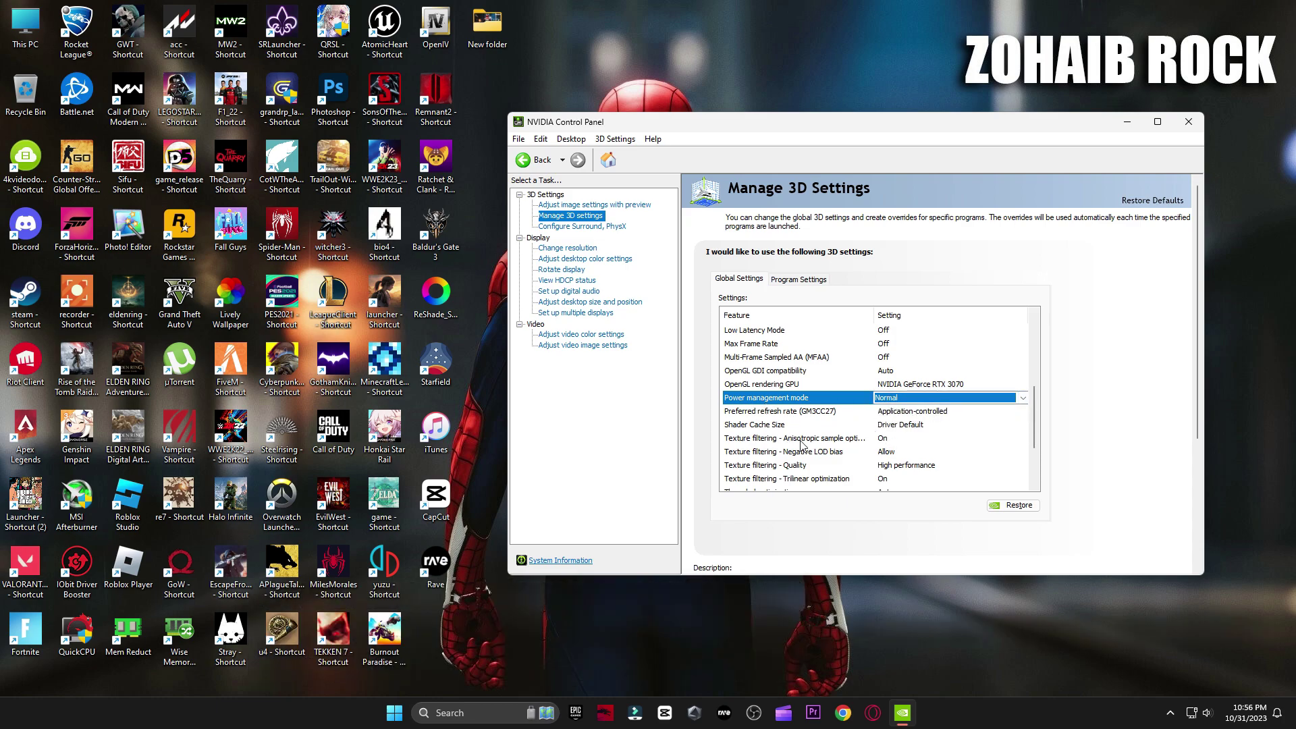
Set the global texture filtering quality to High performance and vertical sync to Off
{"action": "left_click", "coordinate": [923, 465]}
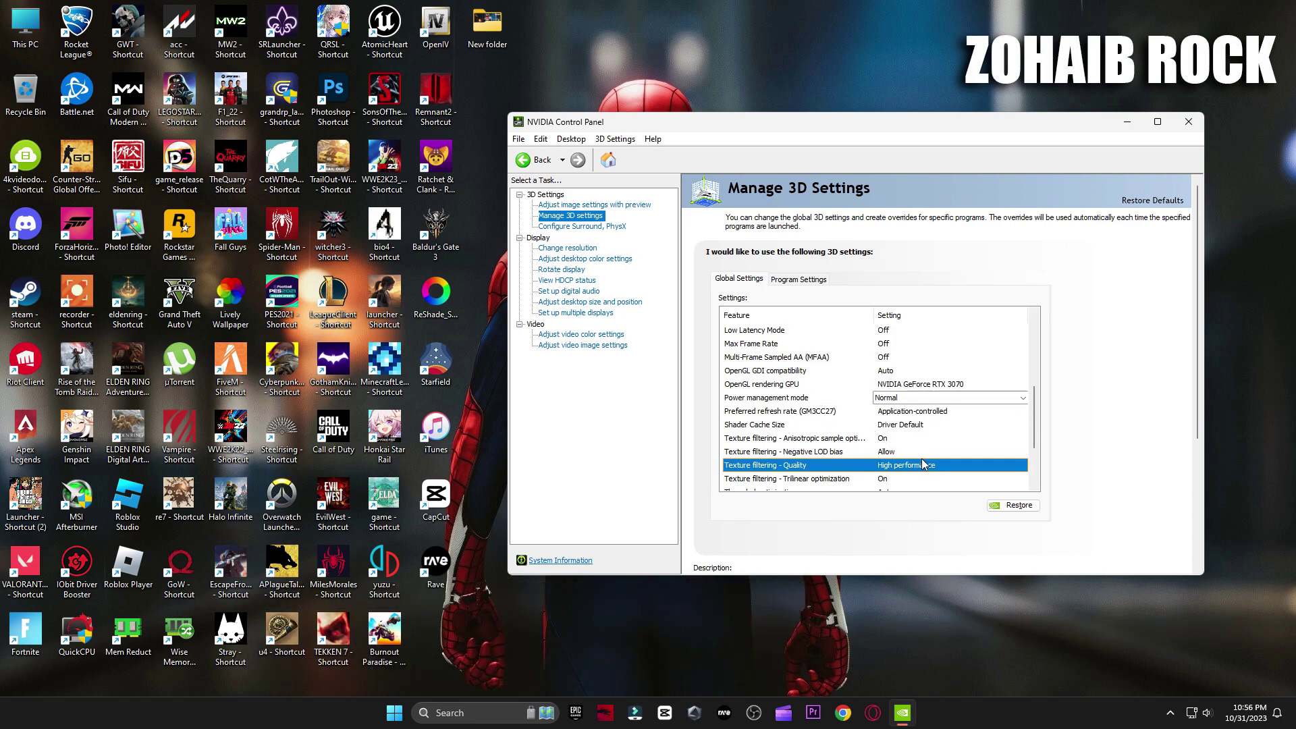
{"action": "left_click", "coordinate": [924, 465]}
{"action": "left_click", "coordinate": [953, 509]}
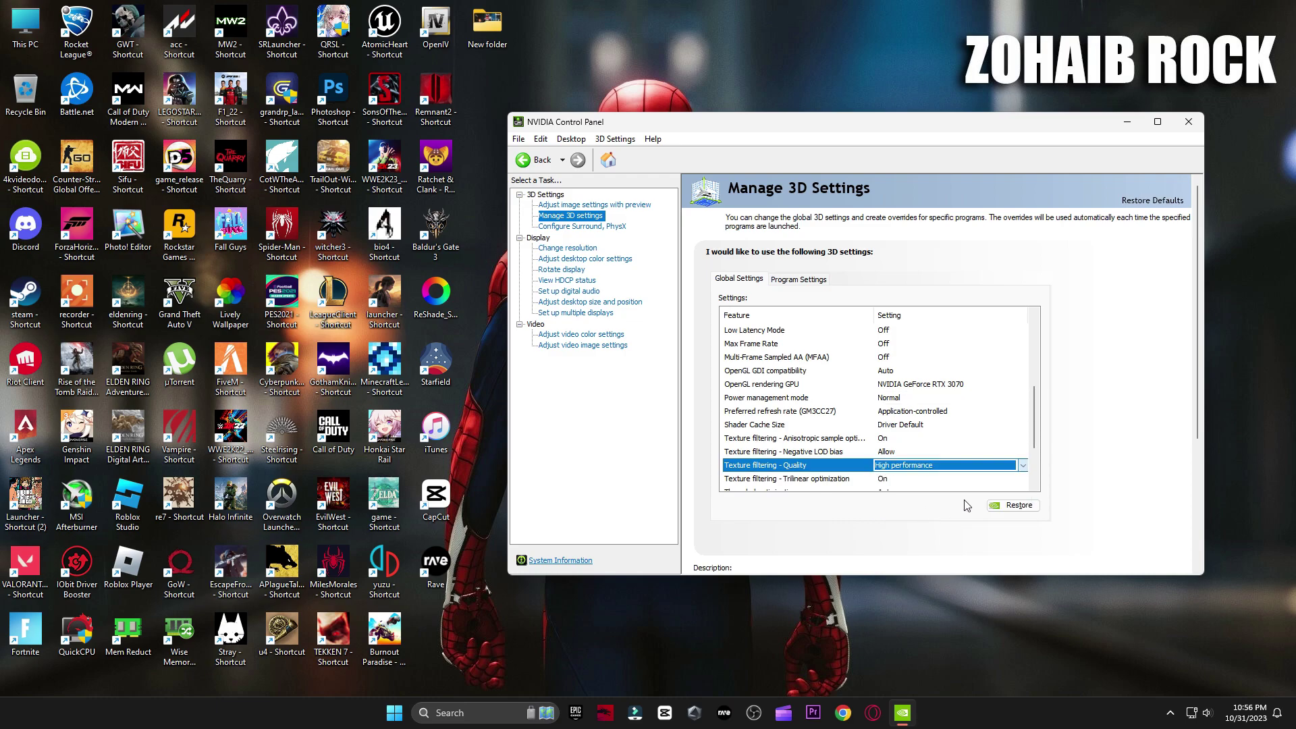
{"action": "scroll", "coordinate": [1035, 420], "scroll_direction": "down", "scroll_amount": 2}
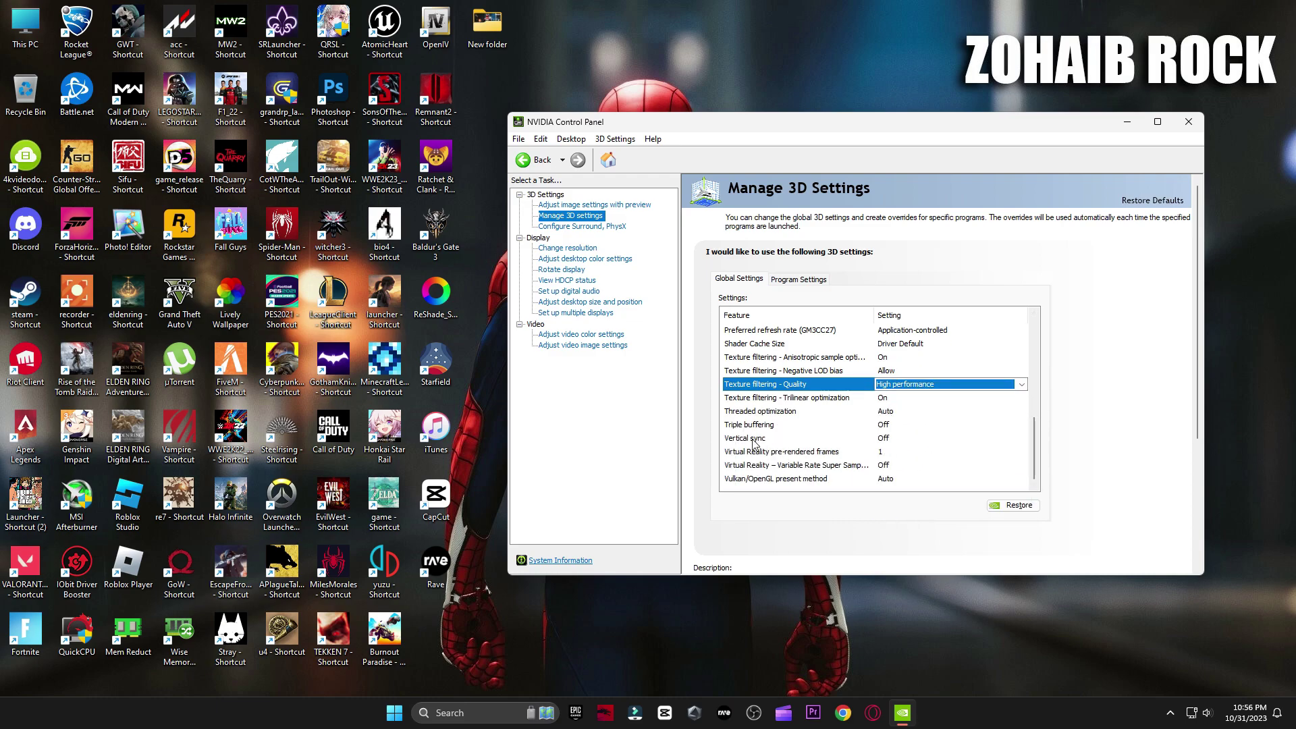
{"action": "left_click", "coordinate": [892, 439]}
{"action": "left_click", "coordinate": [894, 439]}
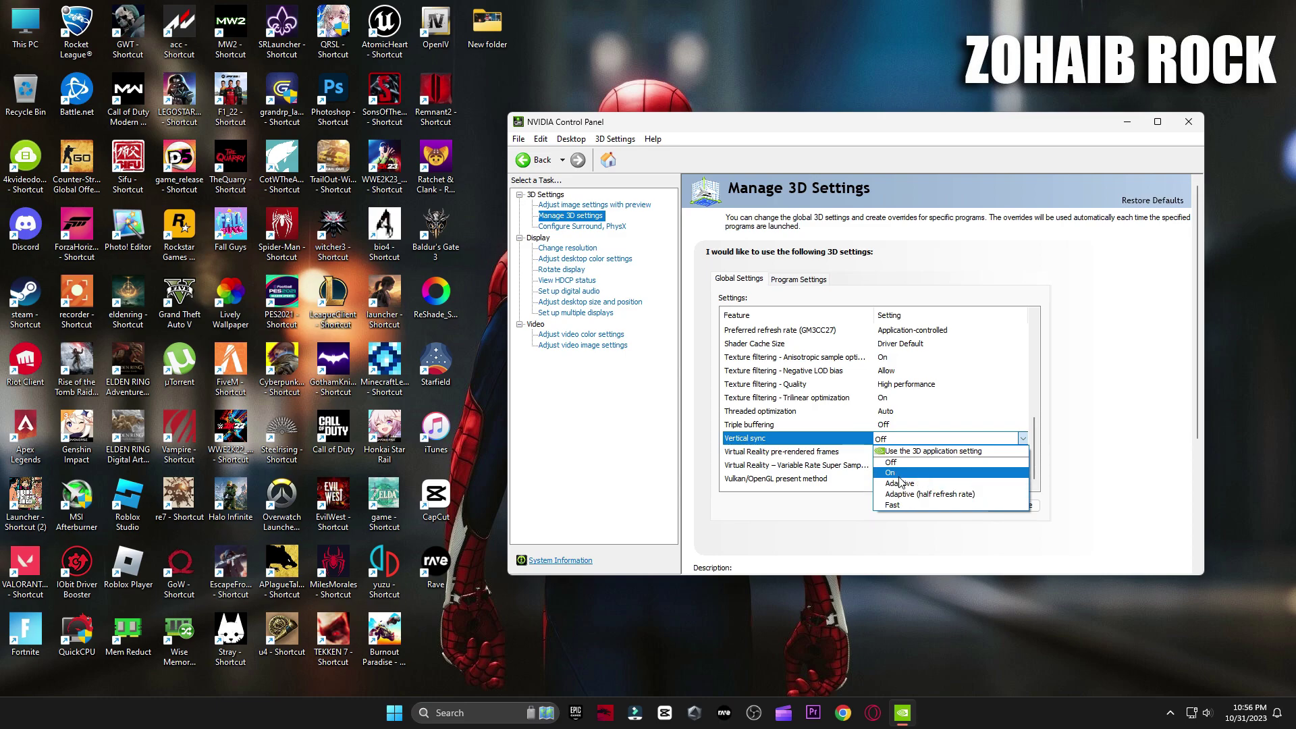
{"action": "left_click", "coordinate": [906, 457]}
Select the NVIDIA GeForce RTX 3070 as the PhysX processor
{"action": "left_click", "coordinate": [582, 226]}
{"action": "left_click", "coordinate": [945, 303]}
{"action": "left_click", "coordinate": [945, 327]}
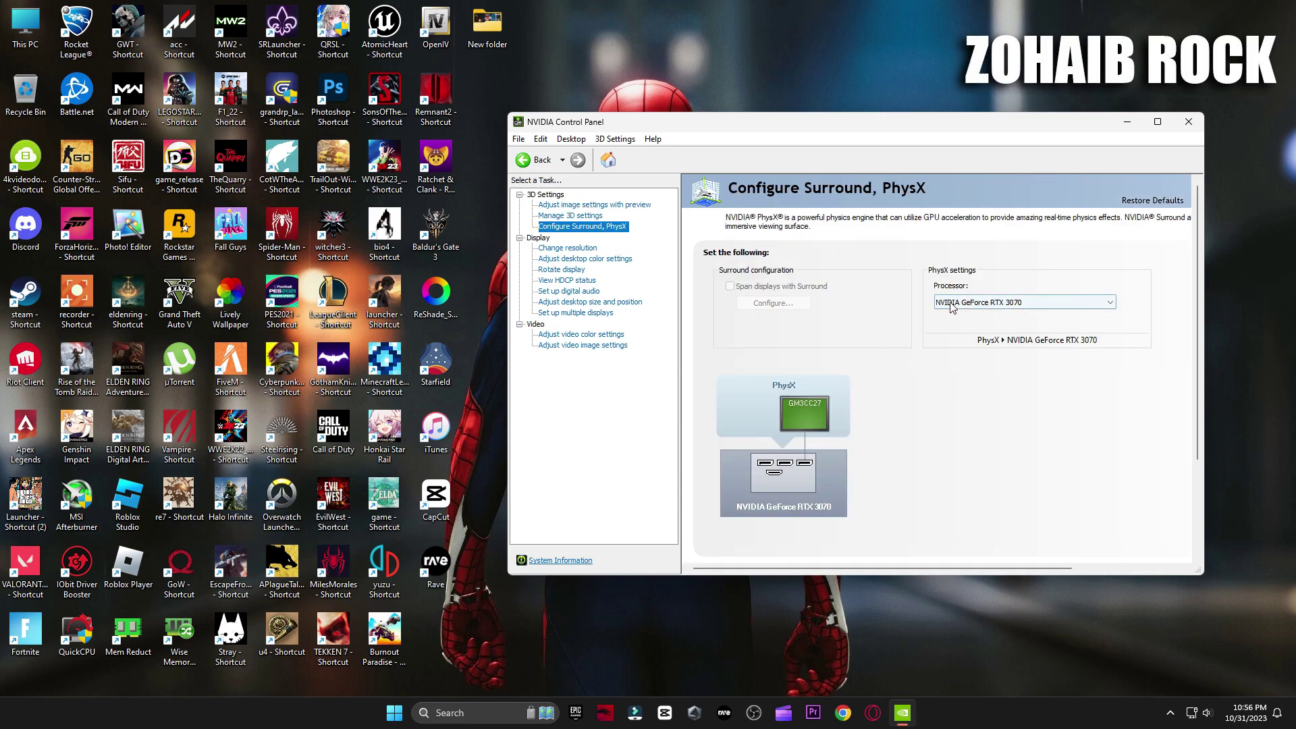
Set the display's refresh rate to 165Hz at 1920 × 1080, apply it and keep the new configuration
{"action": "left_click", "coordinate": [568, 248]}
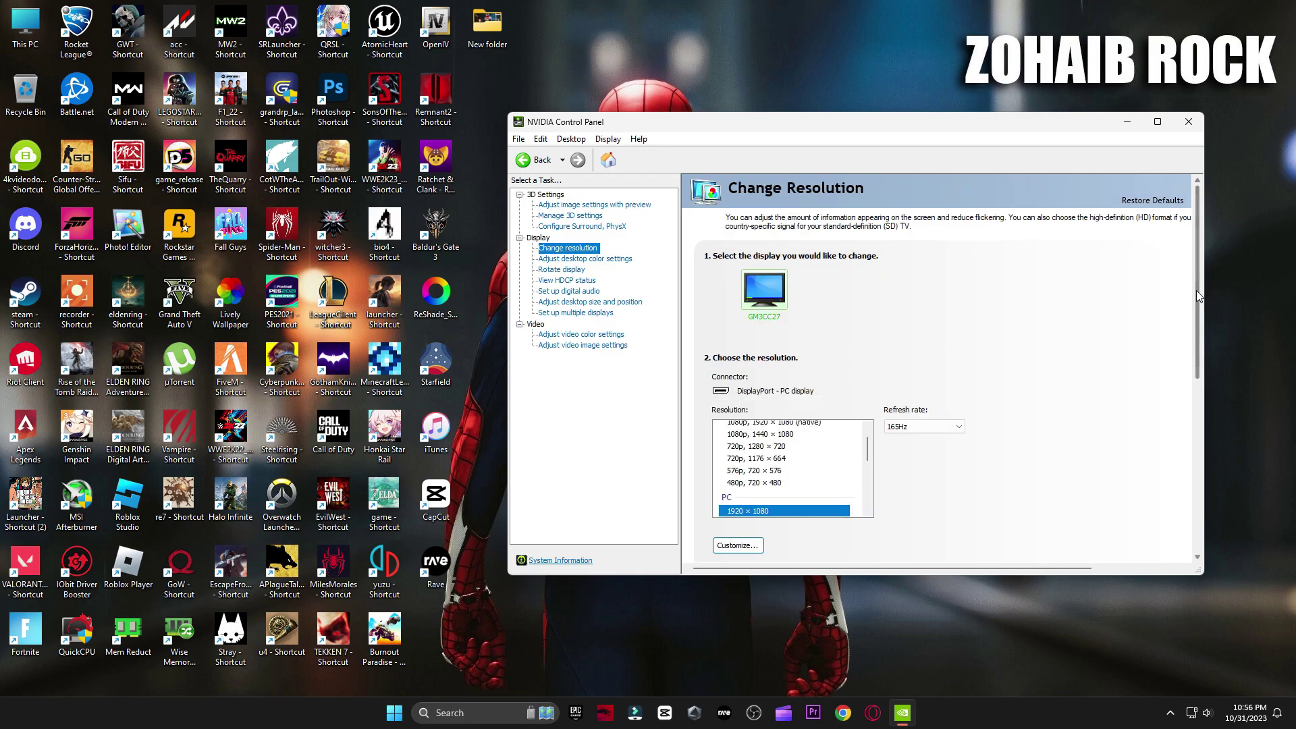
{"action": "left_click_drag", "start_coordinate": [1196, 290], "coordinate": [1193, 403]}
{"action": "scroll", "coordinate": [883, 347], "scroll_direction": "up", "scroll_amount": 1}
{"action": "scroll", "coordinate": [735, 294], "scroll_direction": "down", "scroll_amount": 1}
{"action": "scroll", "coordinate": [770, 265], "scroll_direction": "down", "scroll_amount": 2}
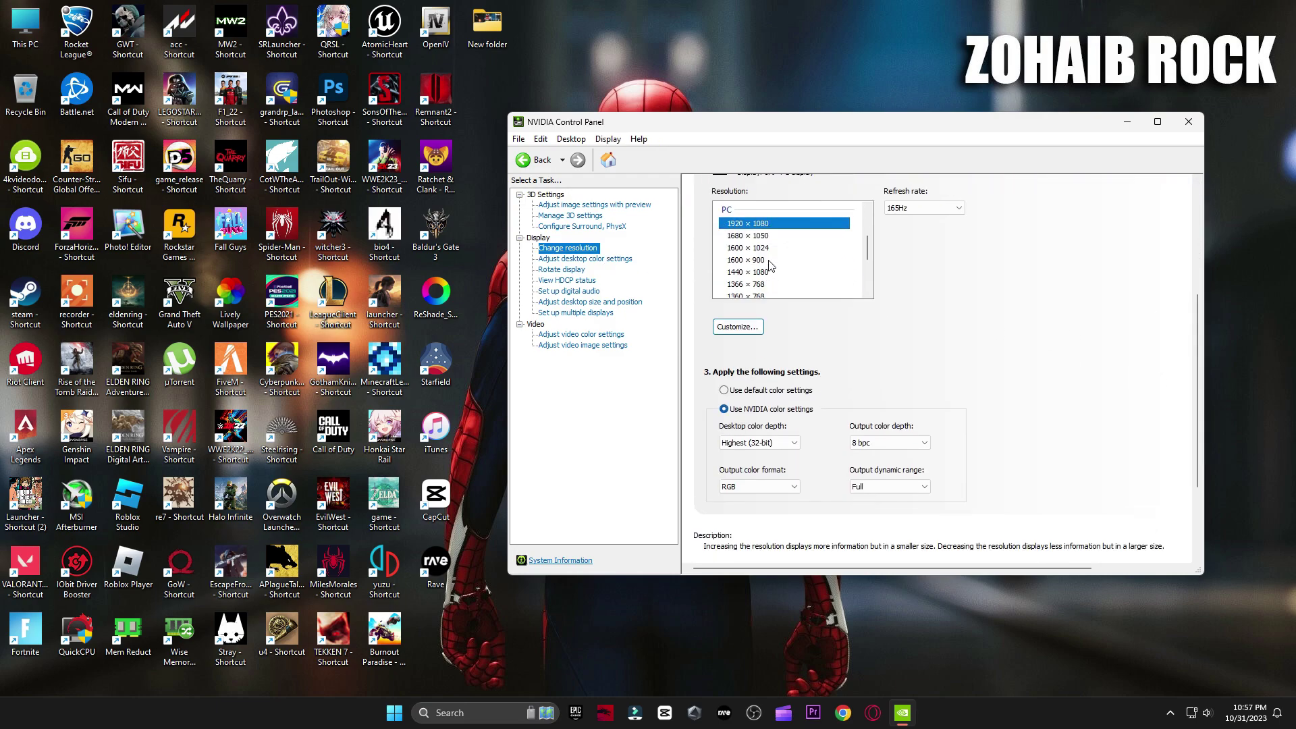
{"action": "left_click", "coordinate": [903, 211]}
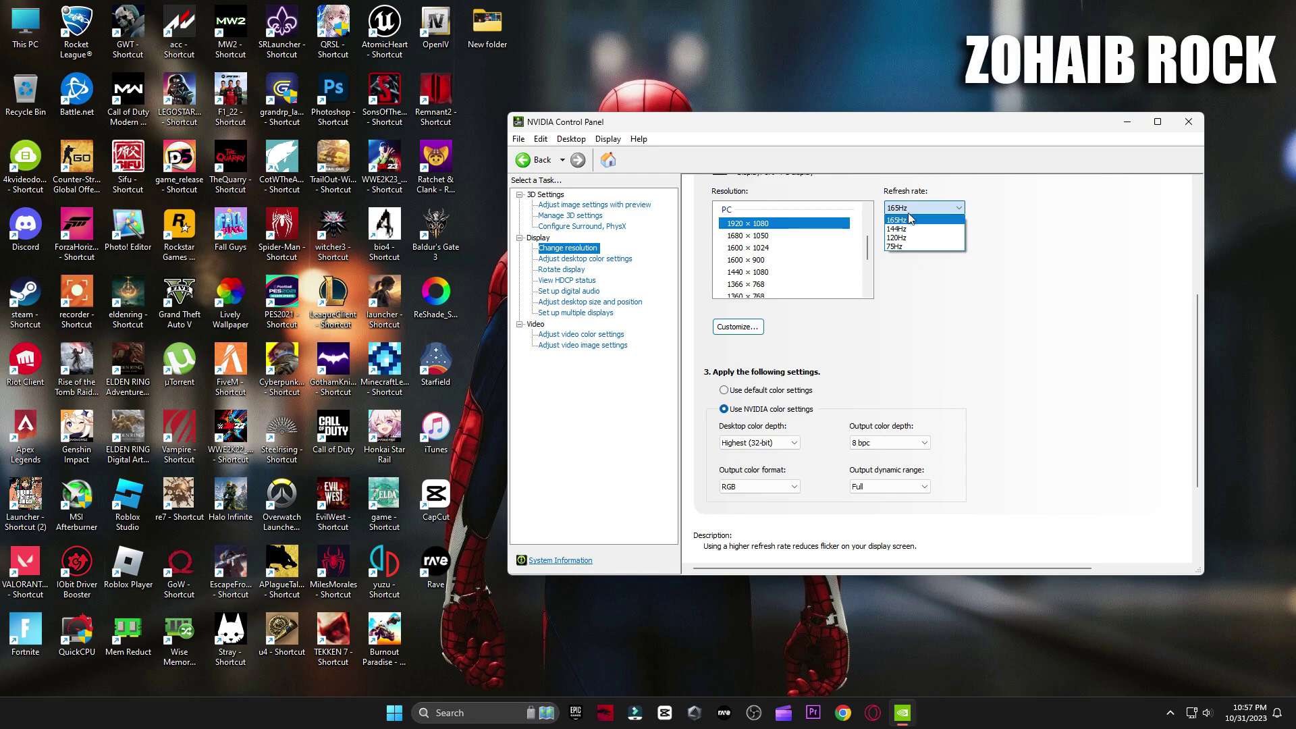
{"action": "left_click", "coordinate": [914, 224]}
{"action": "left_click_drag", "start_coordinate": [1190, 323], "coordinate": [1196, 391]}
{"action": "left_click", "coordinate": [1099, 560]}
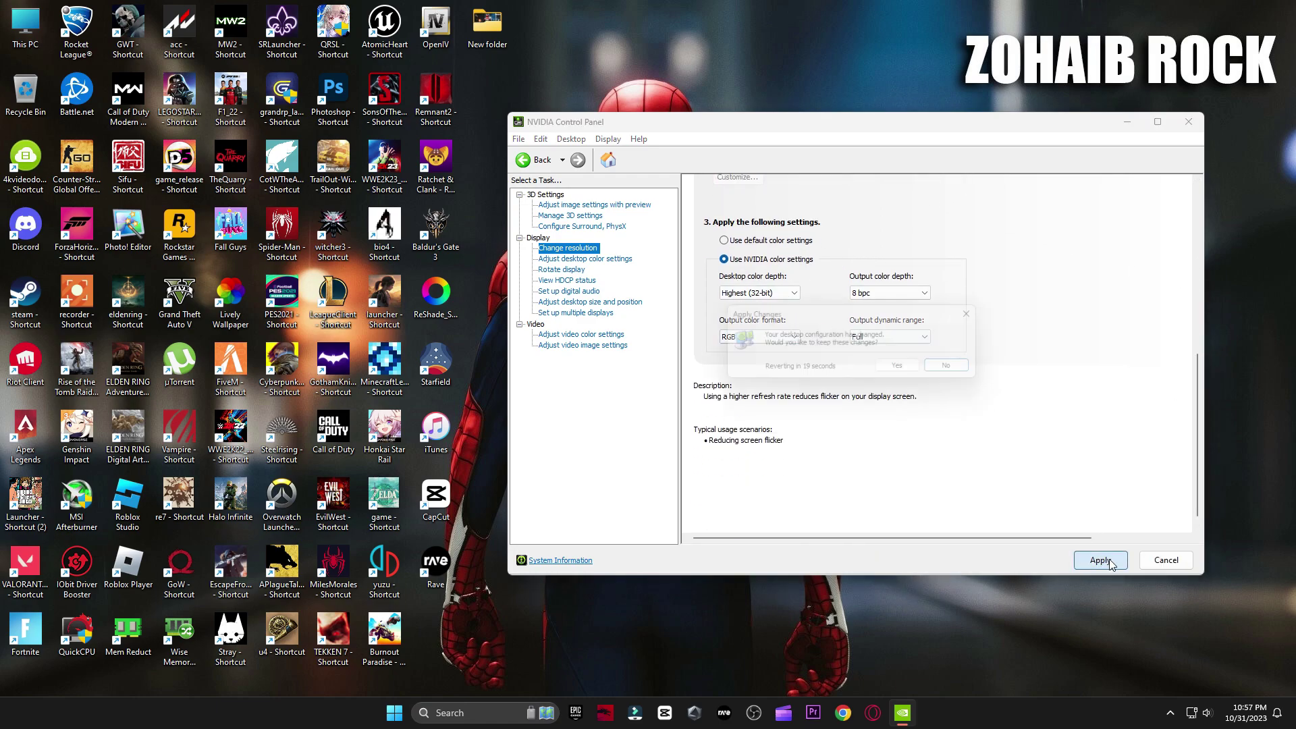
{"action": "left_click", "coordinate": [905, 372]}
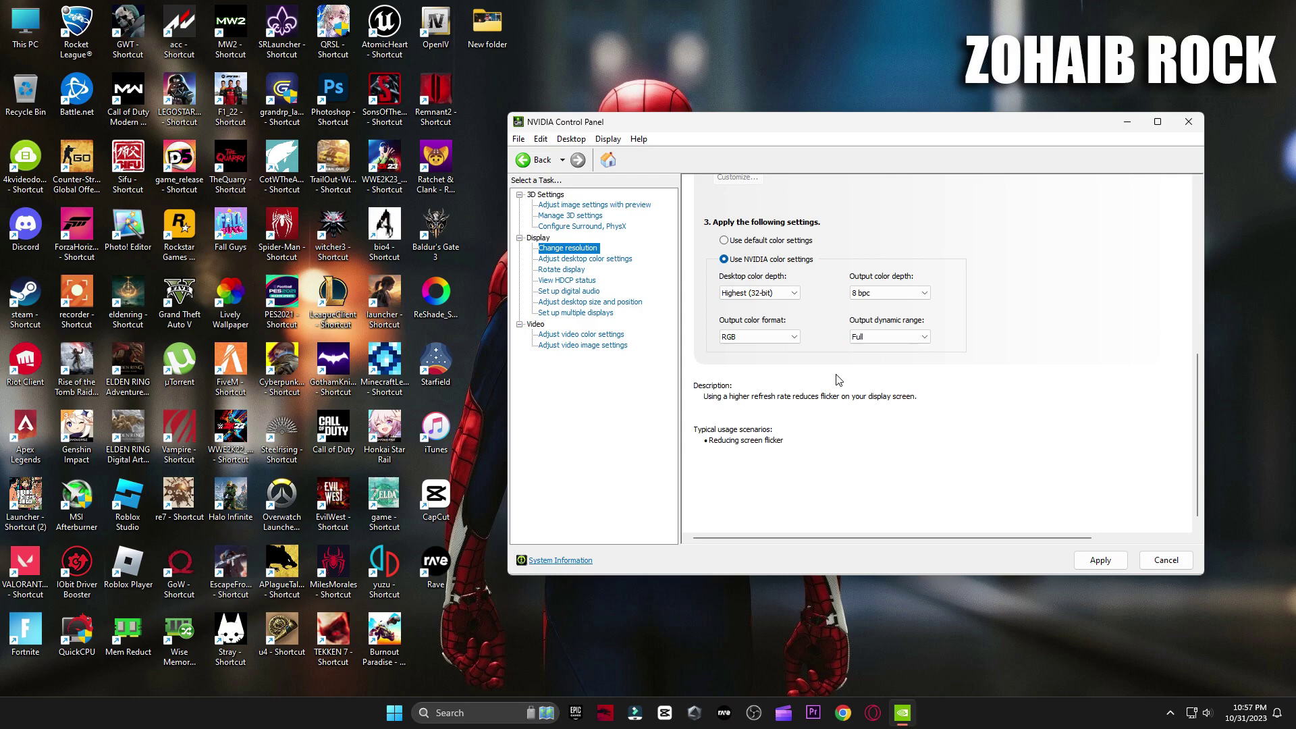
Look through the remaining display pages, the video color and image settings, and the 3D image preview, and close NVIDIA Control Panel
{"action": "left_click", "coordinate": [585, 259]}
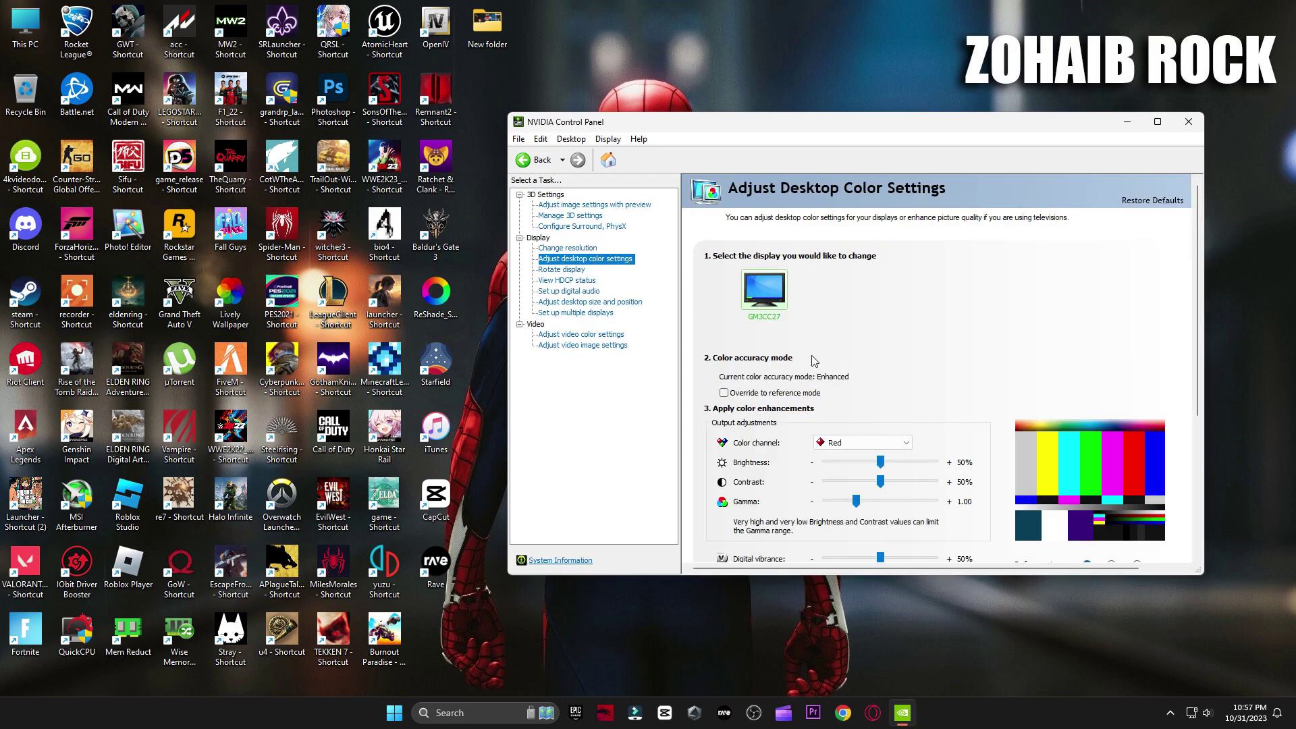
{"action": "scroll", "coordinate": [1193, 324], "scroll_direction": "down", "scroll_amount": 3}
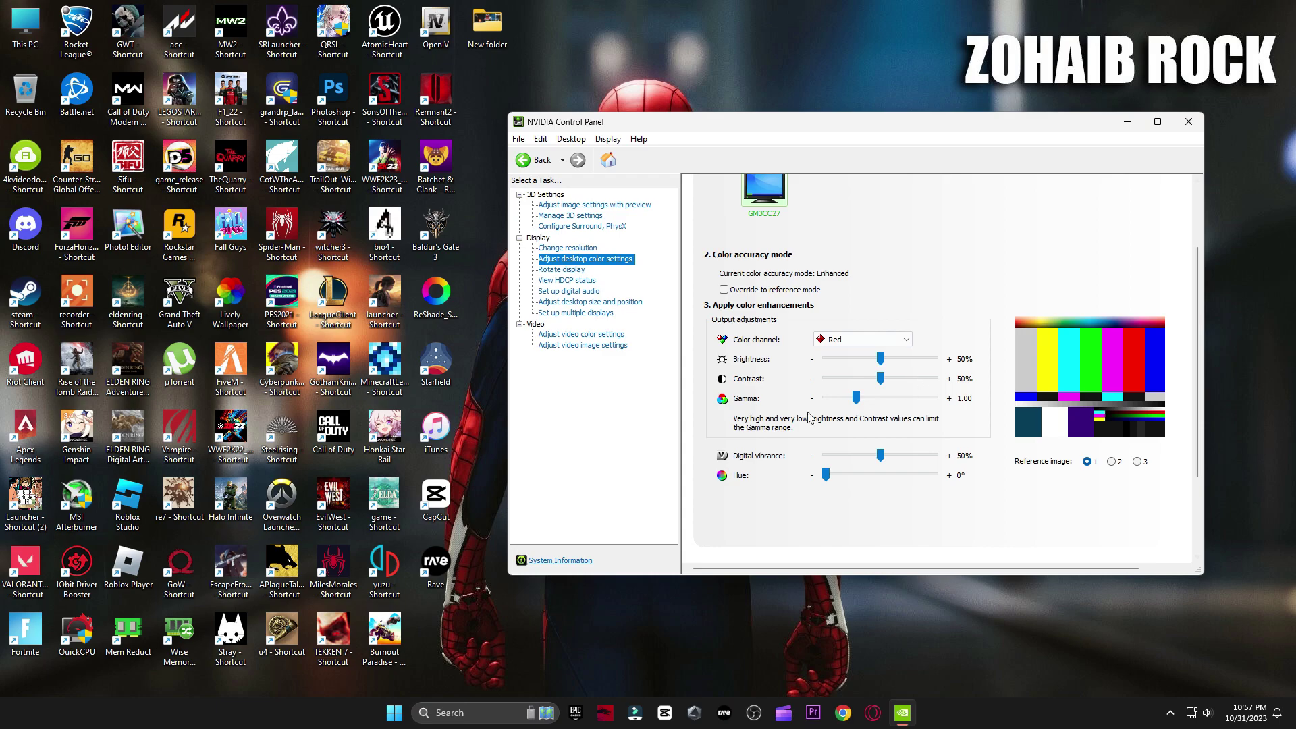
{"action": "left_click", "coordinate": [558, 270]}
{"action": "left_click", "coordinate": [567, 280]}
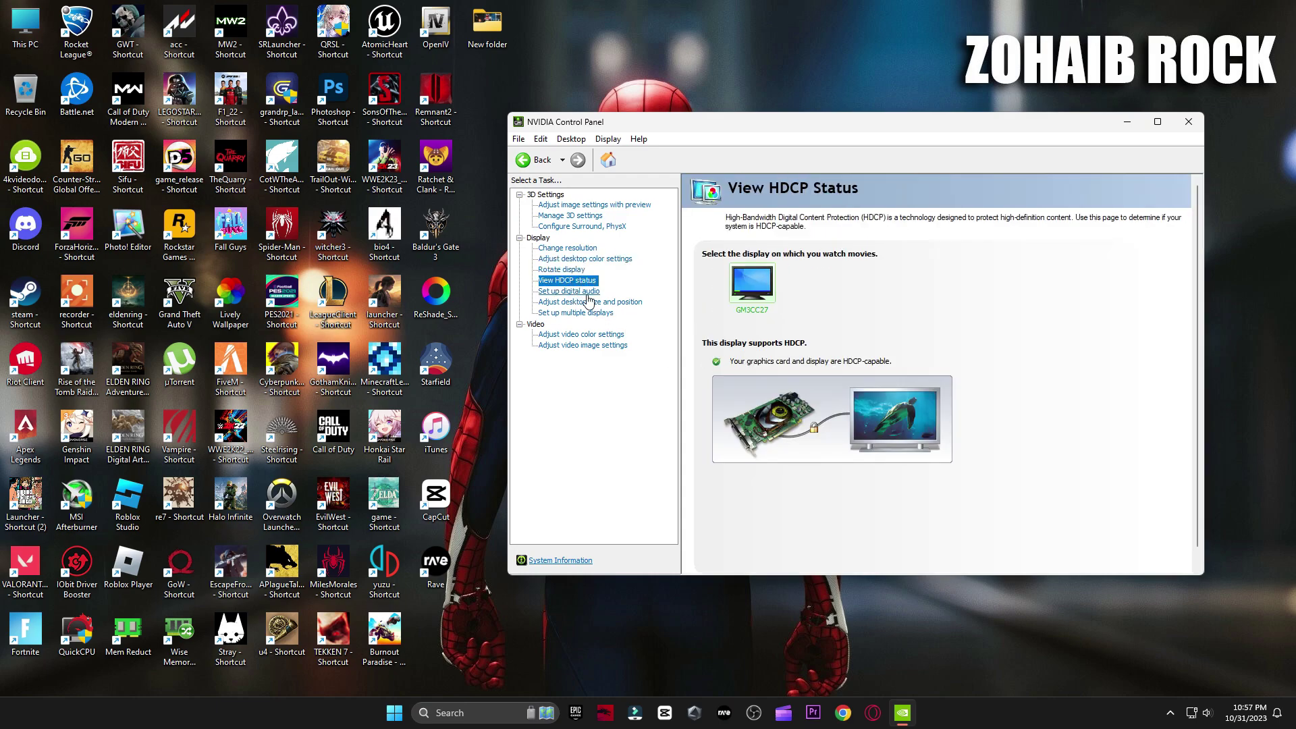
{"action": "left_click", "coordinate": [586, 292]}
{"action": "left_click", "coordinate": [597, 302]}
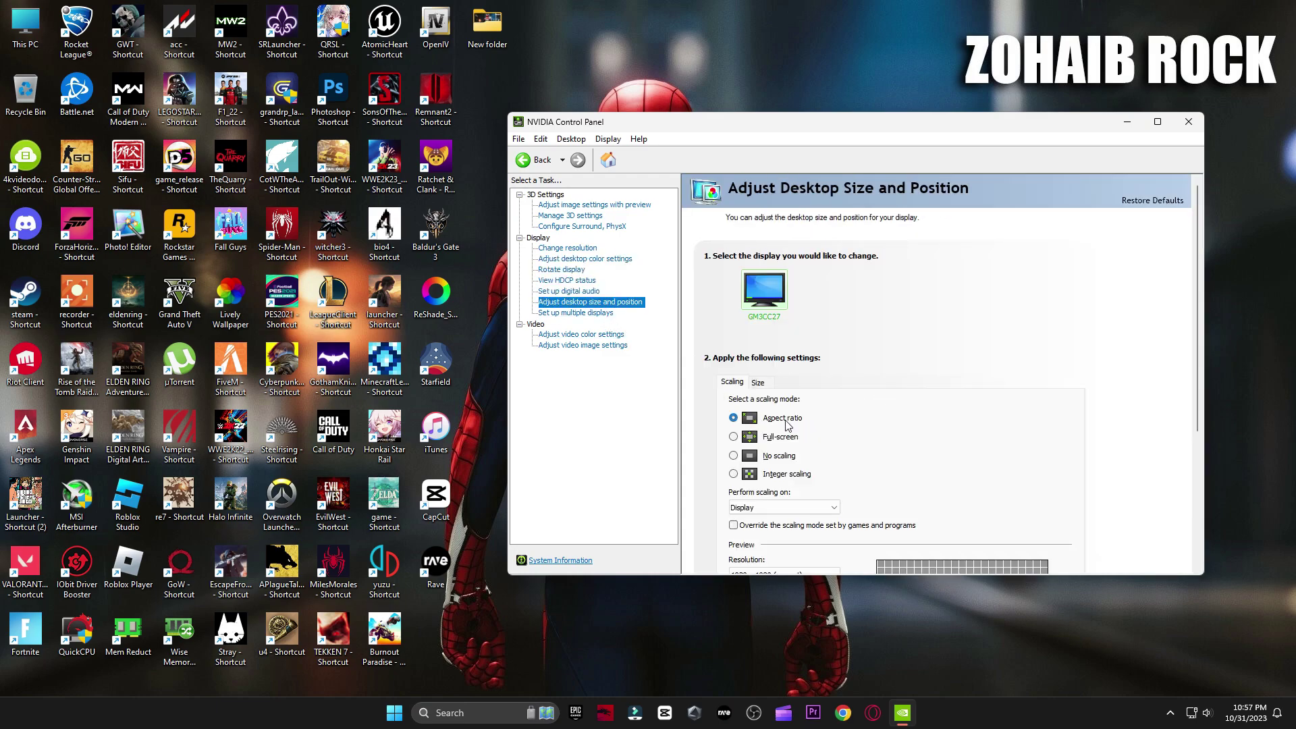
{"action": "left_click", "coordinate": [575, 314]}
{"action": "left_click", "coordinate": [597, 335]}
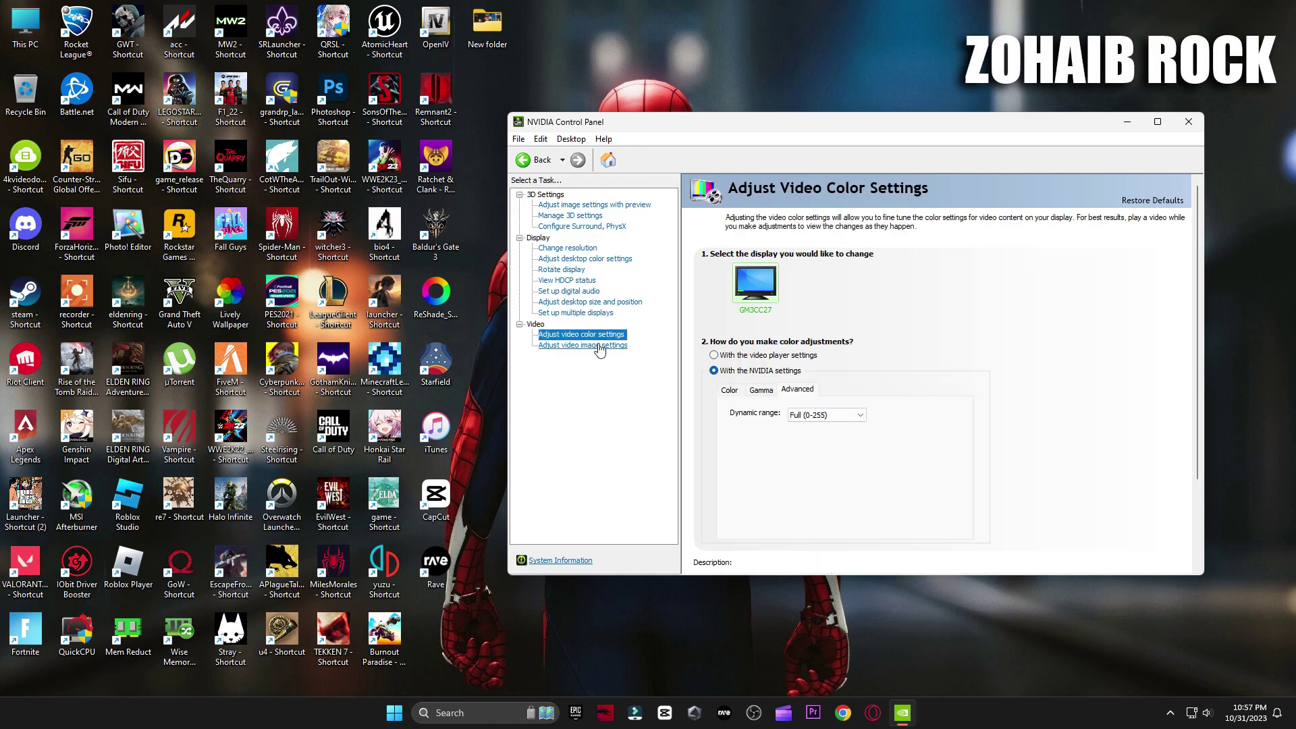
{"action": "left_click", "coordinate": [587, 345]}
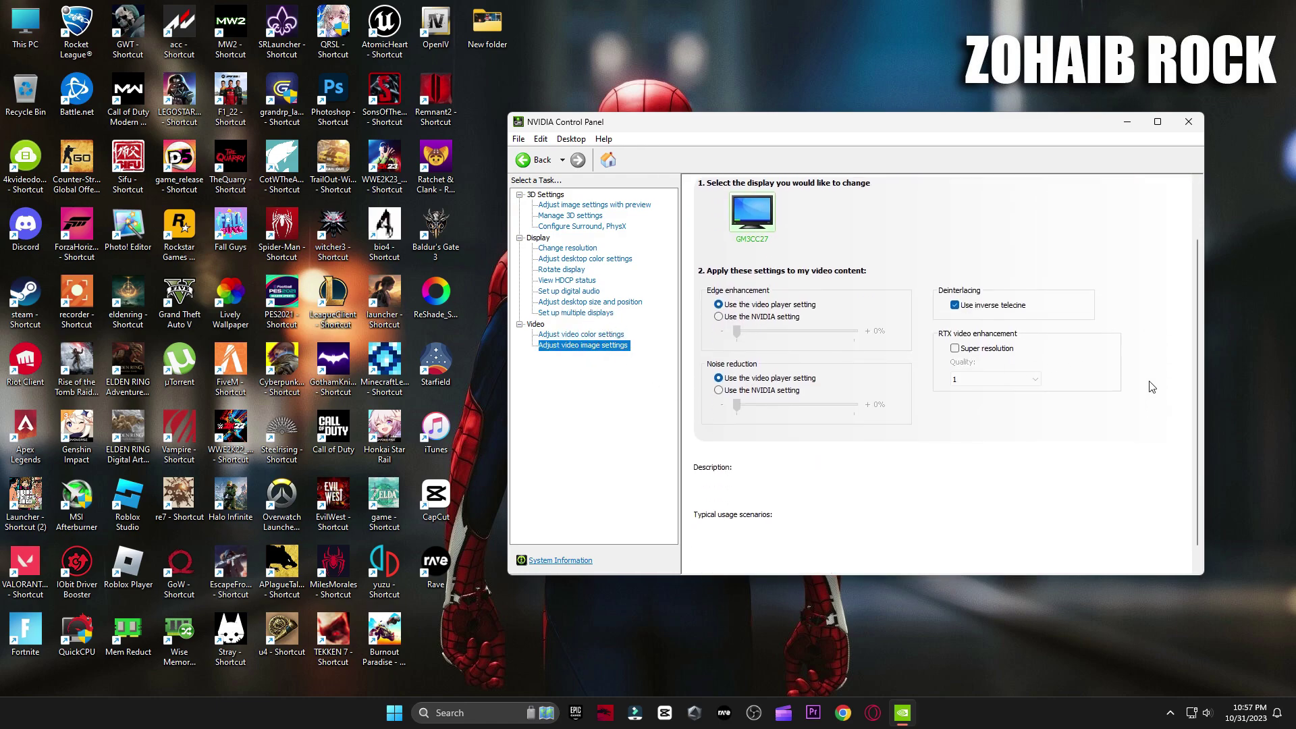
{"action": "left_click", "coordinate": [605, 209]}
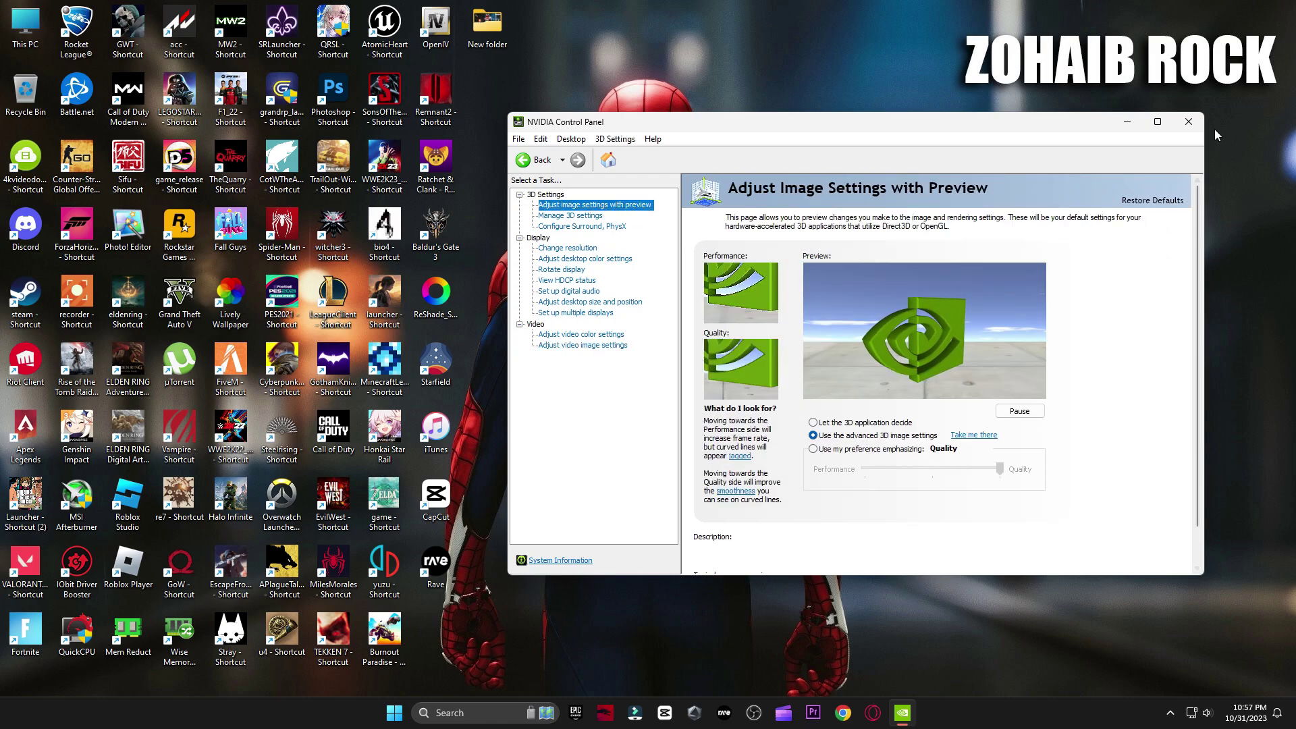
{"action": "left_click", "coordinate": [1188, 122]}
Open the Game Mode page in Windows Settings and follow its link to the Graphics settings
{"action": "left_click", "coordinate": [411, 706]}
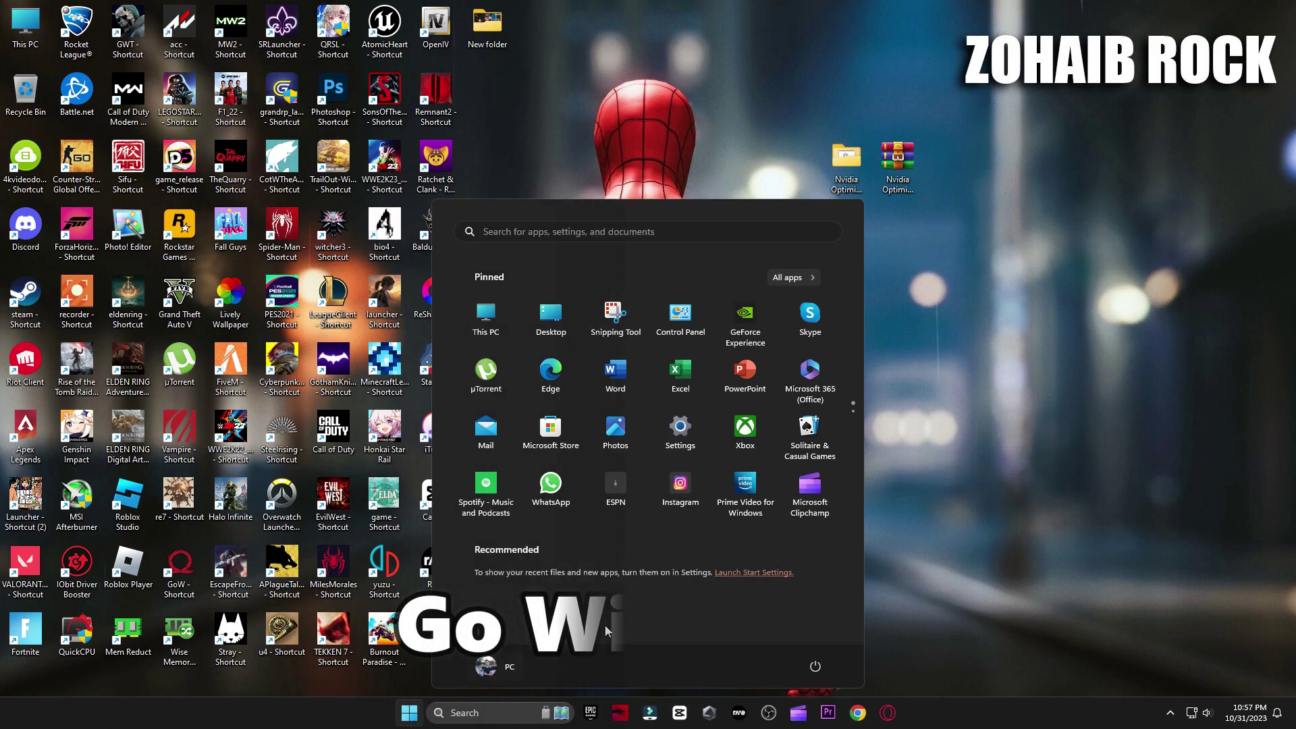
{"action": "left_click", "coordinate": [680, 424]}
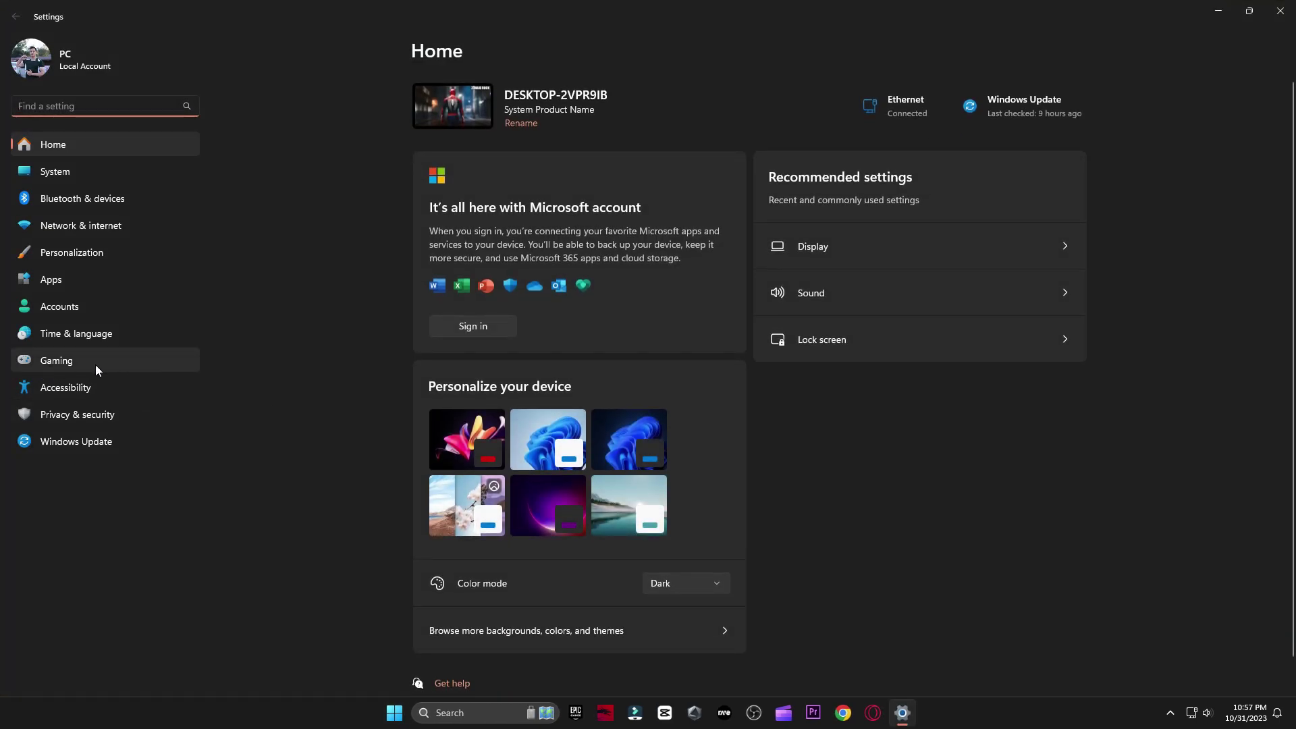
{"action": "left_click", "coordinate": [104, 364]}
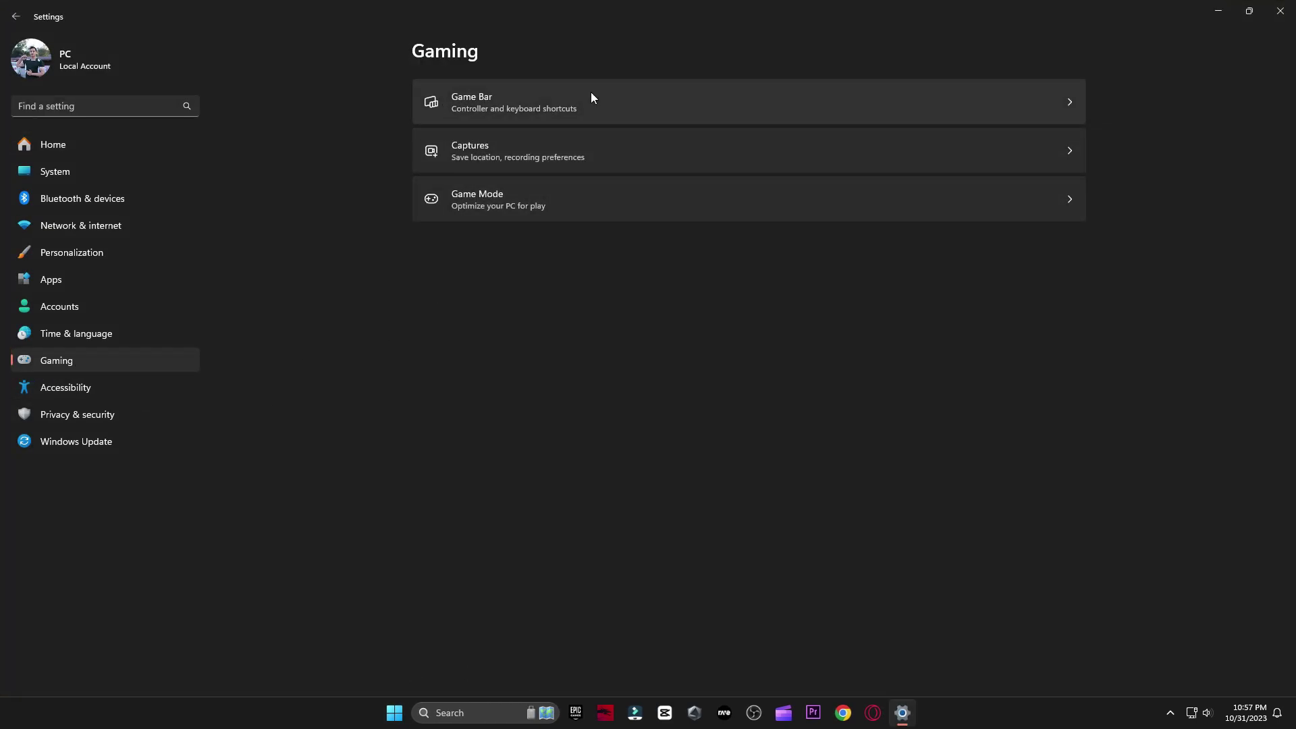
{"action": "left_click", "coordinate": [593, 198]}
{"action": "left_click", "coordinate": [559, 202]}
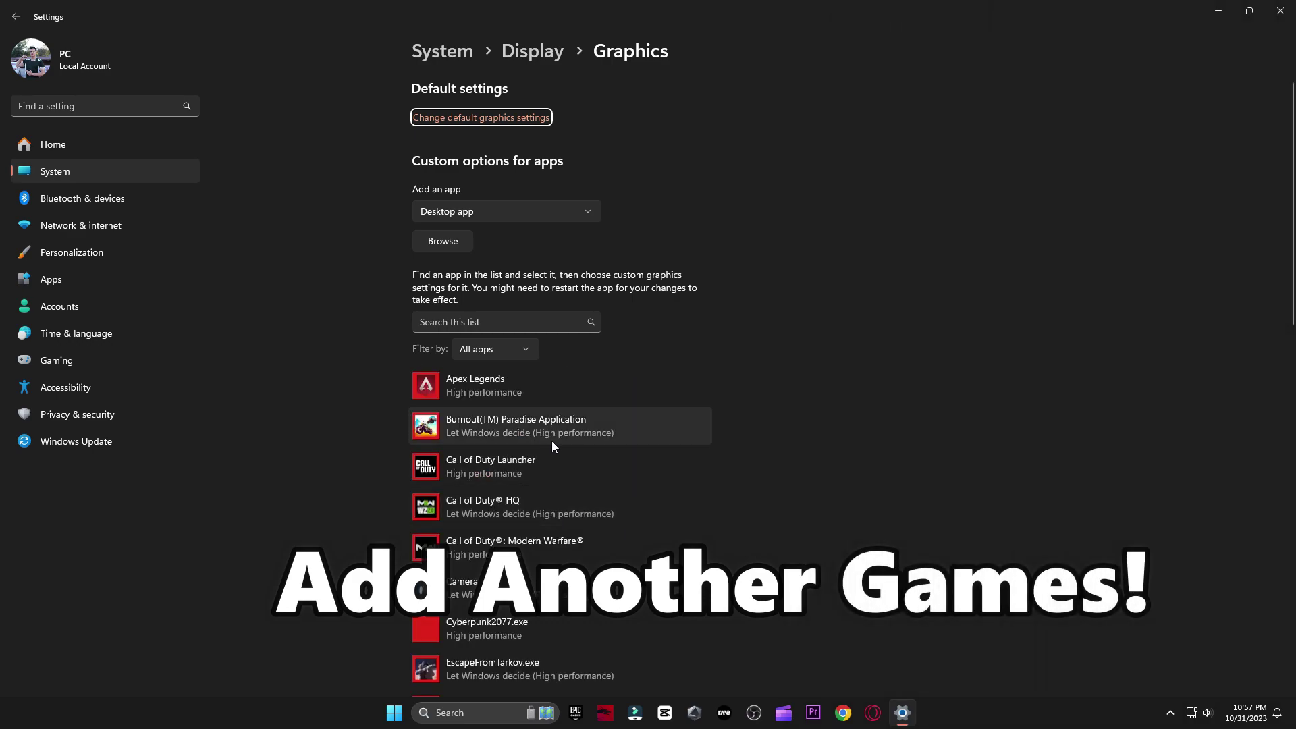
Find the existing Fortnite entry in the custom graphics app list and remove it
{"action": "scroll", "coordinate": [552, 442], "scroll_direction": "down", "scroll_amount": 4}
{"action": "scroll", "coordinate": [500, 418], "scroll_direction": "down", "scroll_amount": 3}
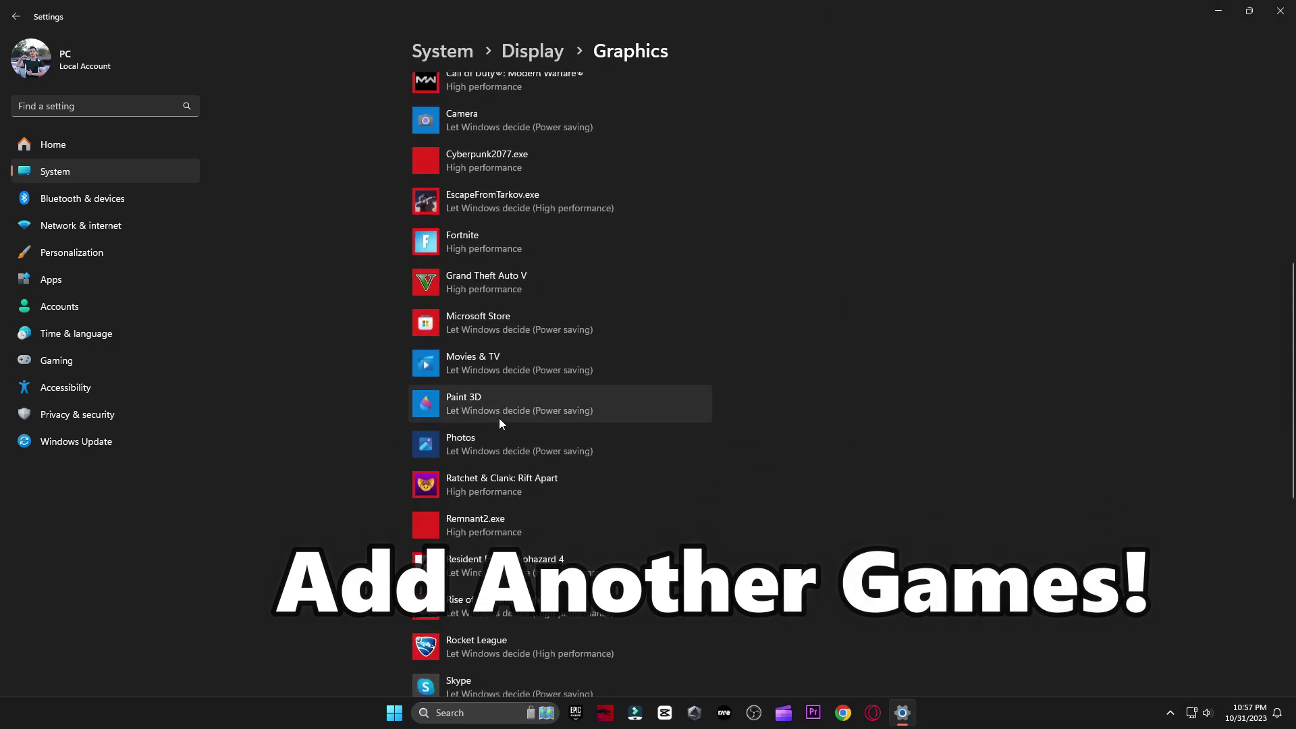
{"action": "scroll", "coordinate": [499, 419], "scroll_direction": "up", "scroll_amount": 7}
{"action": "scroll", "coordinate": [475, 544], "scroll_direction": "down", "scroll_amount": 3}
{"action": "left_click", "coordinate": [500, 523]}
{"action": "left_click", "coordinate": [687, 594]}
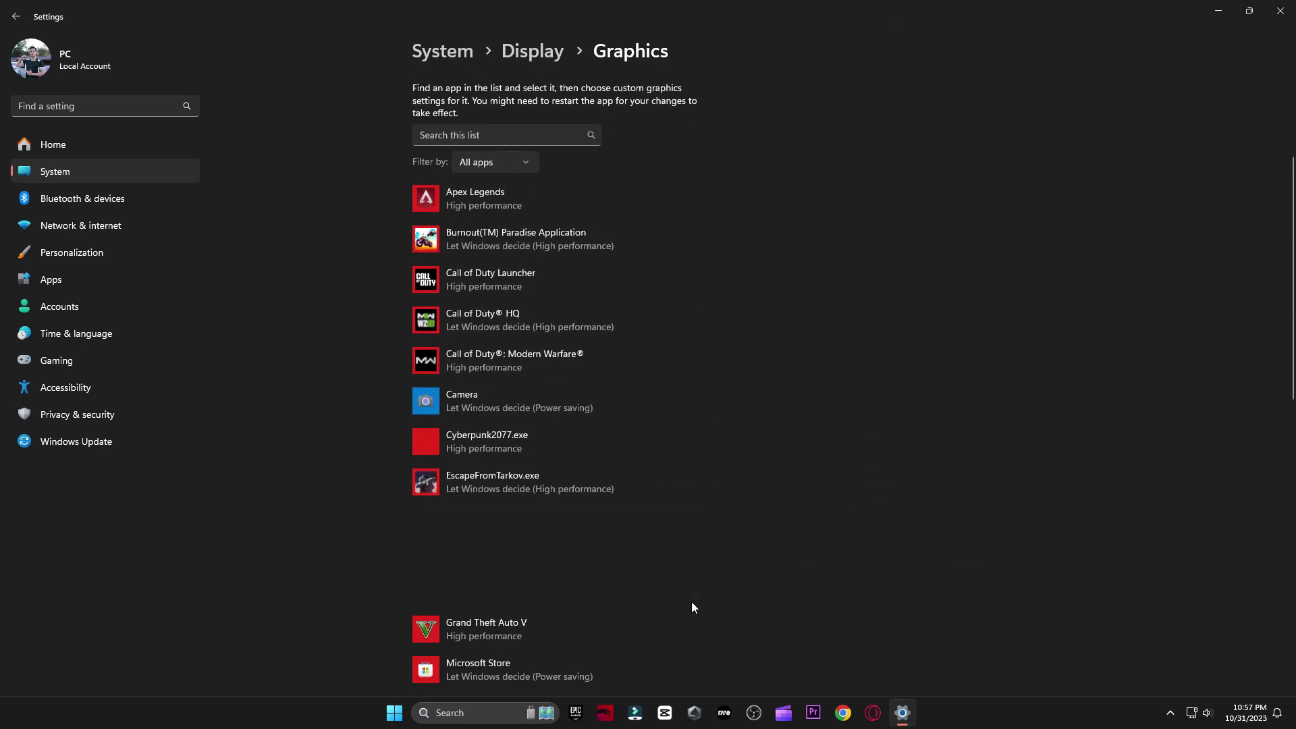
Add FortniteClient-Win64-Shipping from I:\Games\Fortnite\FortniteGame\Binaries\Win64 to the custom graphics apps
{"action": "scroll", "coordinate": [651, 500], "scroll_direction": "up", "scroll_amount": 3}
{"action": "left_click", "coordinate": [439, 242]}
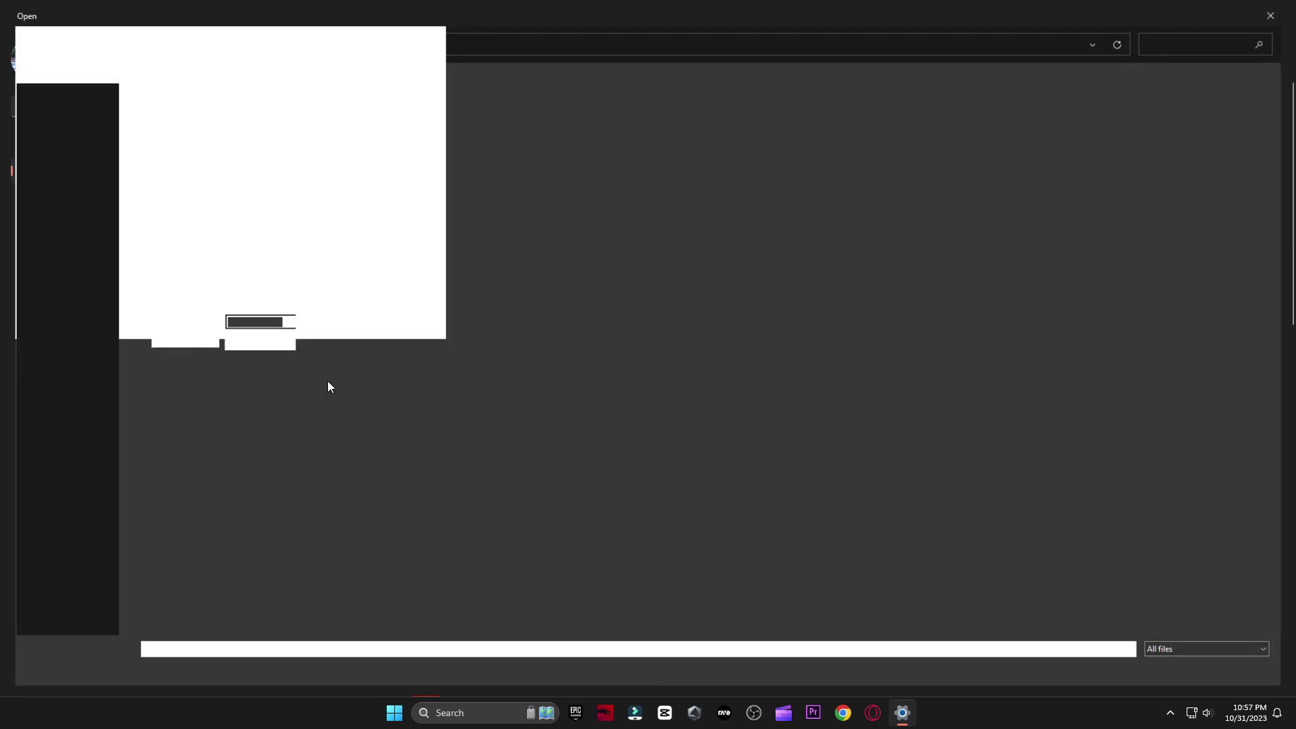
{"action": "left_click", "coordinate": [88, 484]}
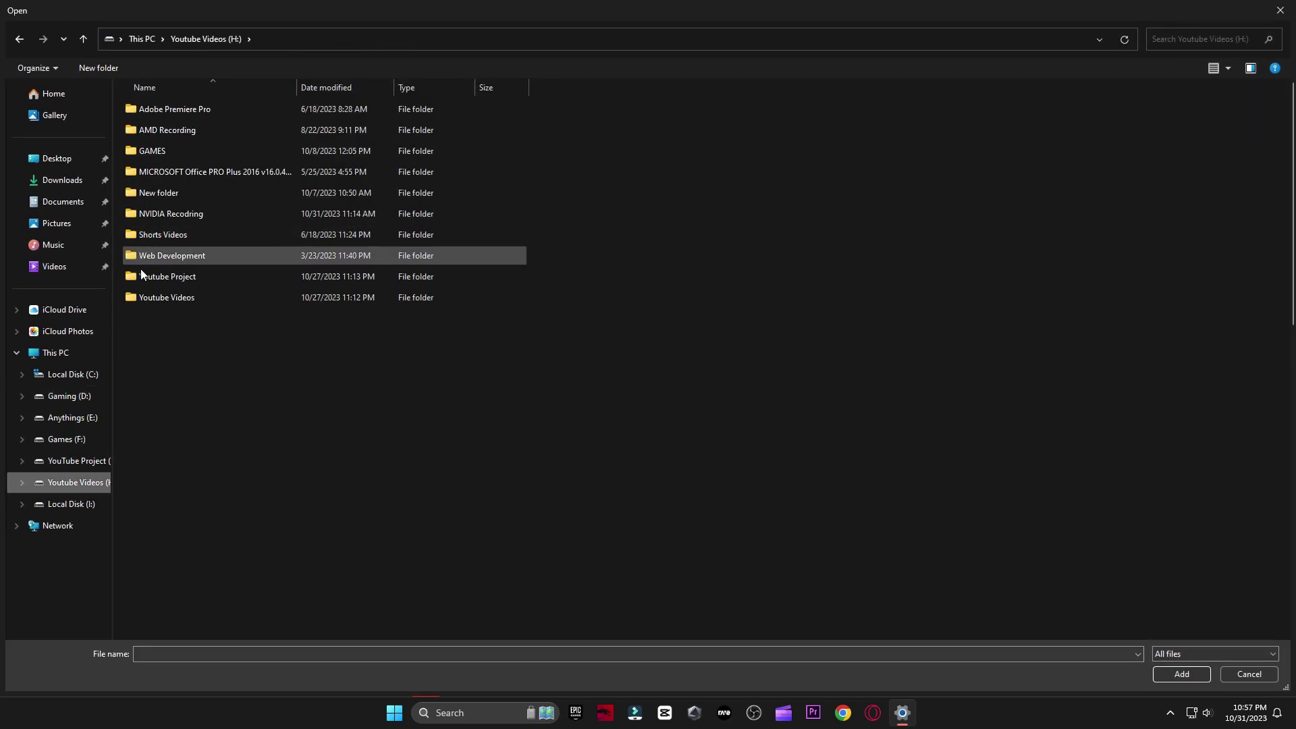
{"action": "left_click", "coordinate": [79, 504]}
{"action": "double_click", "coordinate": [148, 109]}
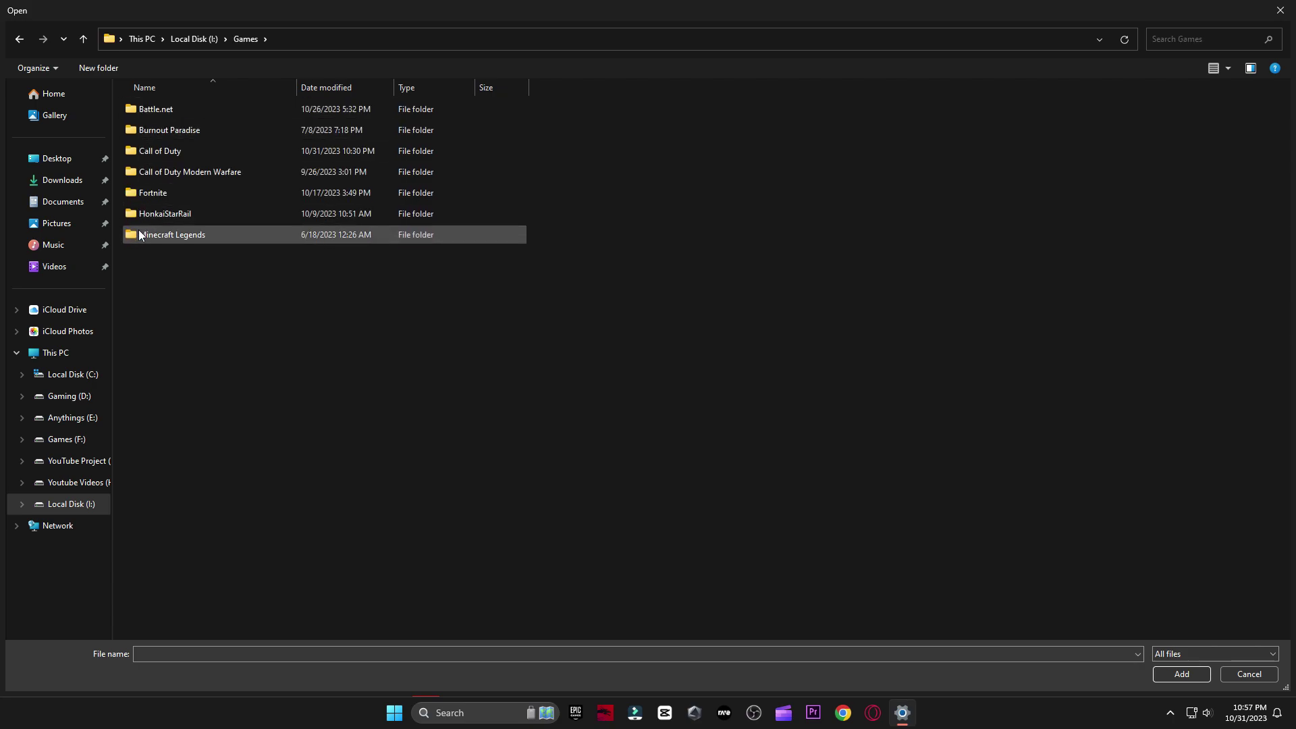
{"action": "double_click", "coordinate": [207, 192]}
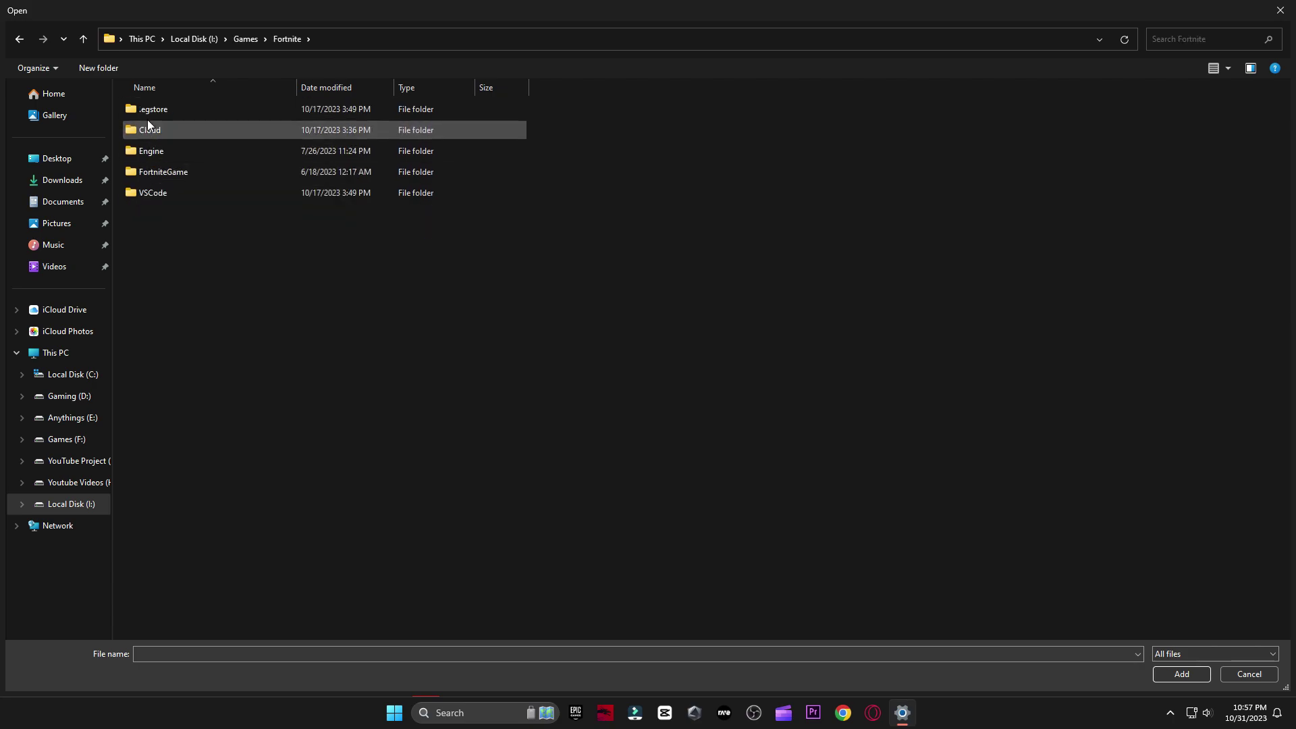
{"action": "double_click", "coordinate": [164, 173]}
{"action": "double_click", "coordinate": [163, 108]}
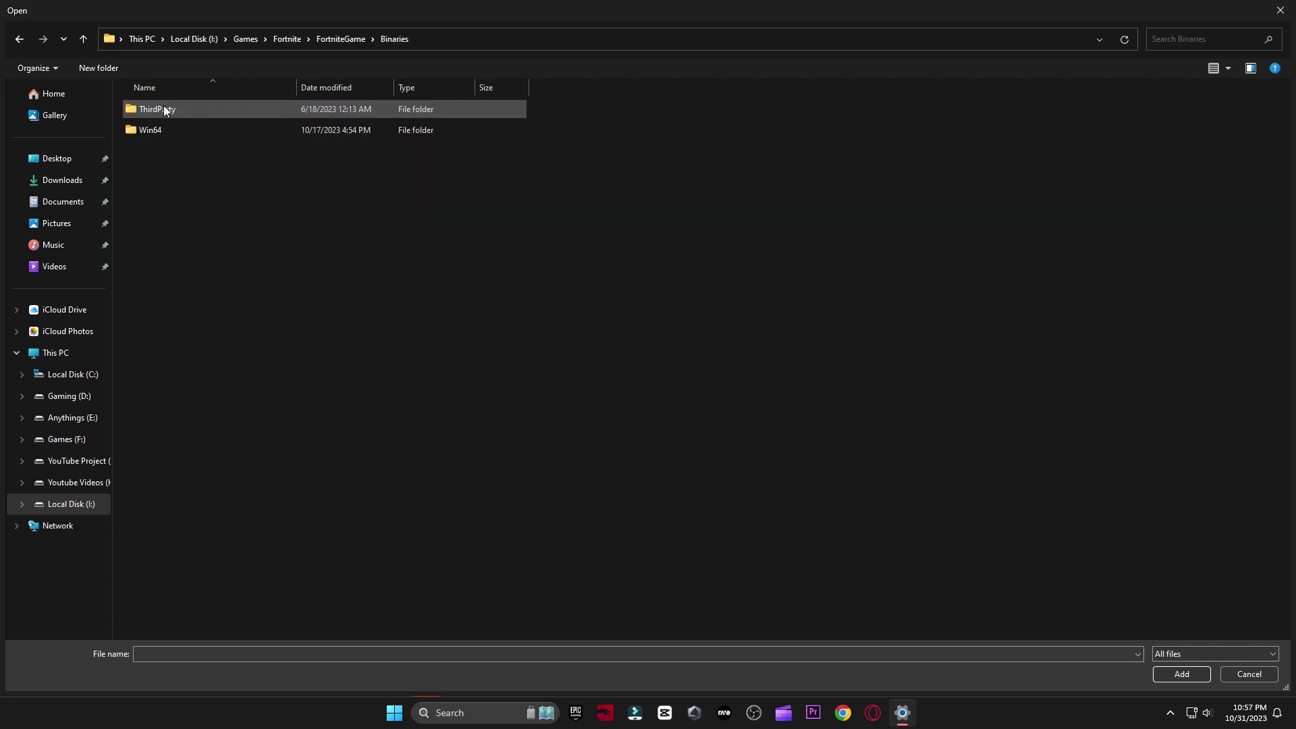
{"action": "double_click", "coordinate": [160, 133]}
{"action": "left_click", "coordinate": [185, 214]}
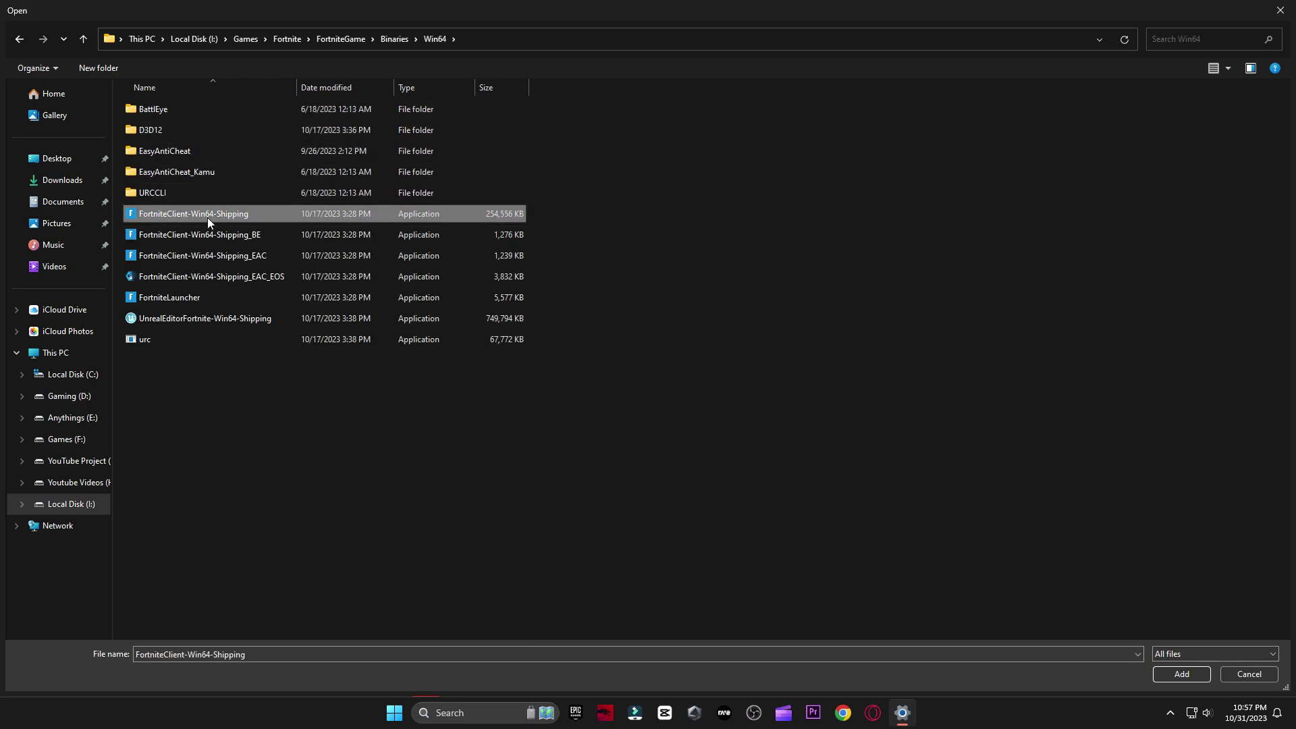
{"action": "left_click", "coordinate": [1162, 671]}
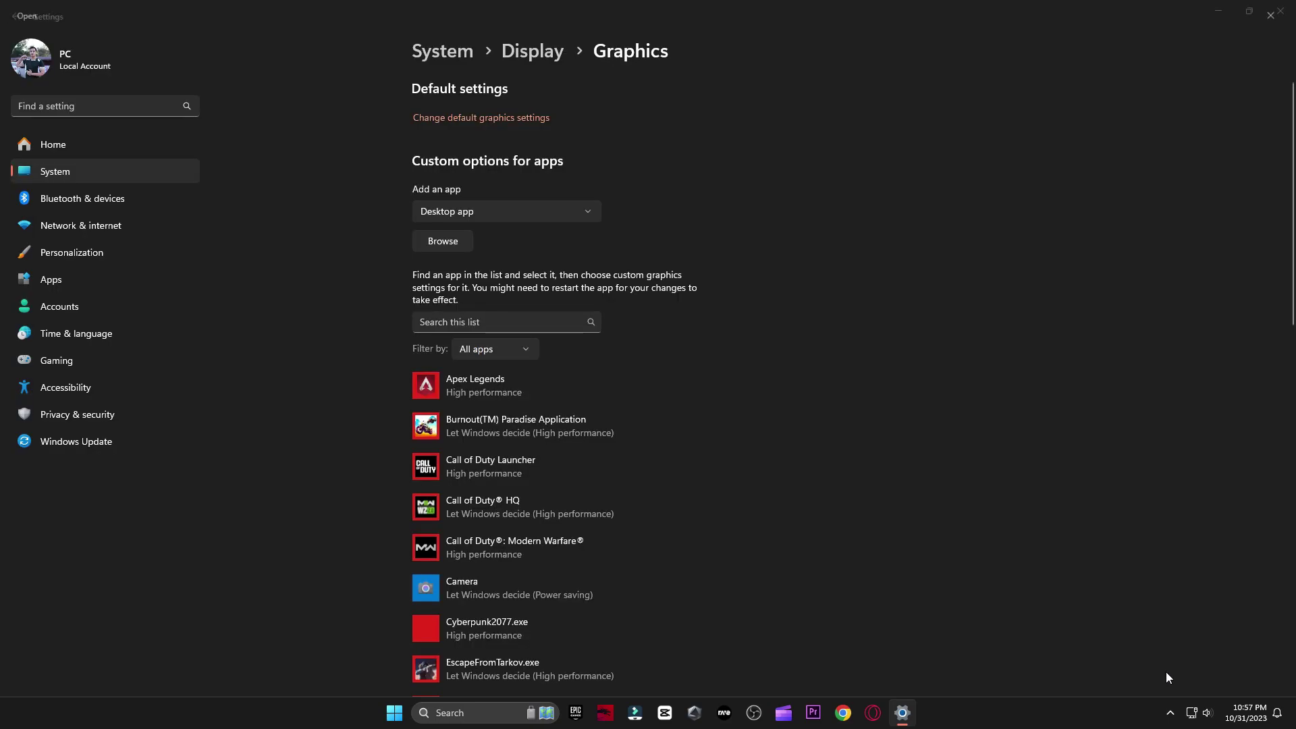
Set Fortnite's graphics preference to High performance, save it, and close Settings
{"action": "left_click", "coordinate": [602, 453]}
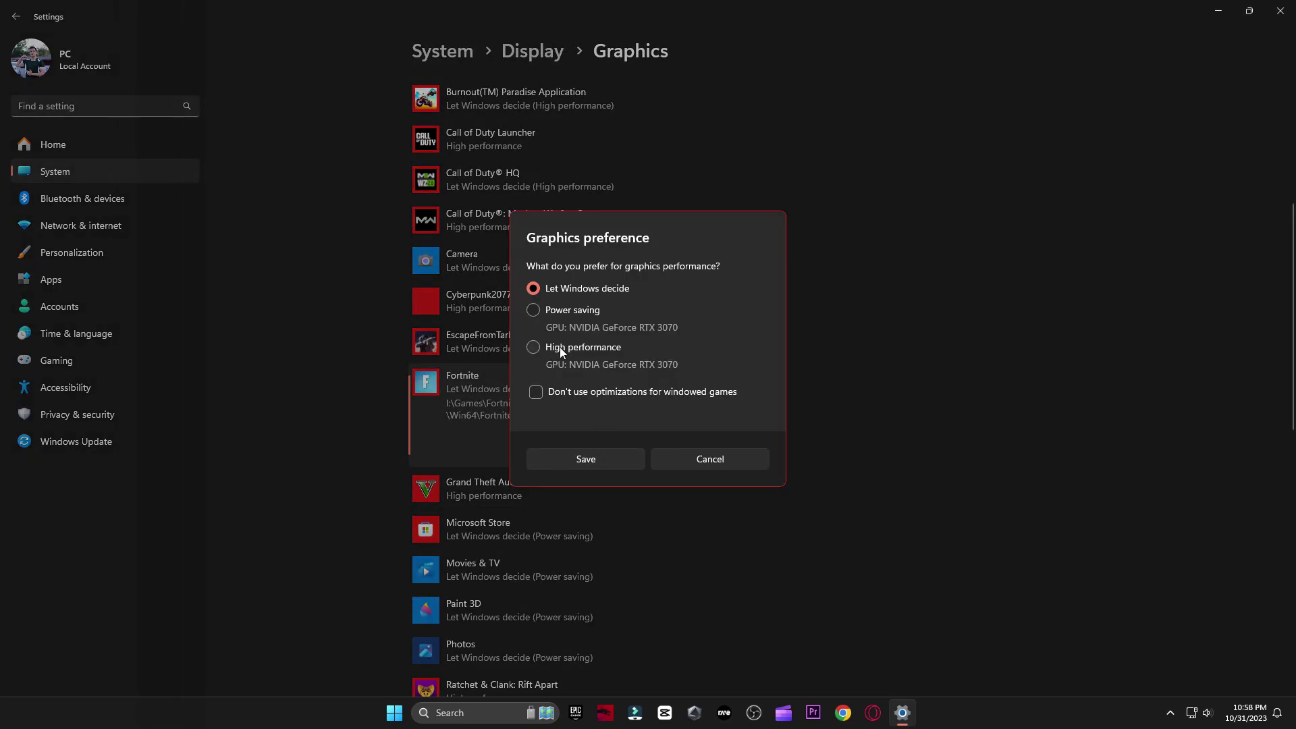
{"action": "left_click", "coordinate": [555, 348]}
{"action": "left_click", "coordinate": [587, 459]}
{"action": "left_click", "coordinate": [1280, 11]}
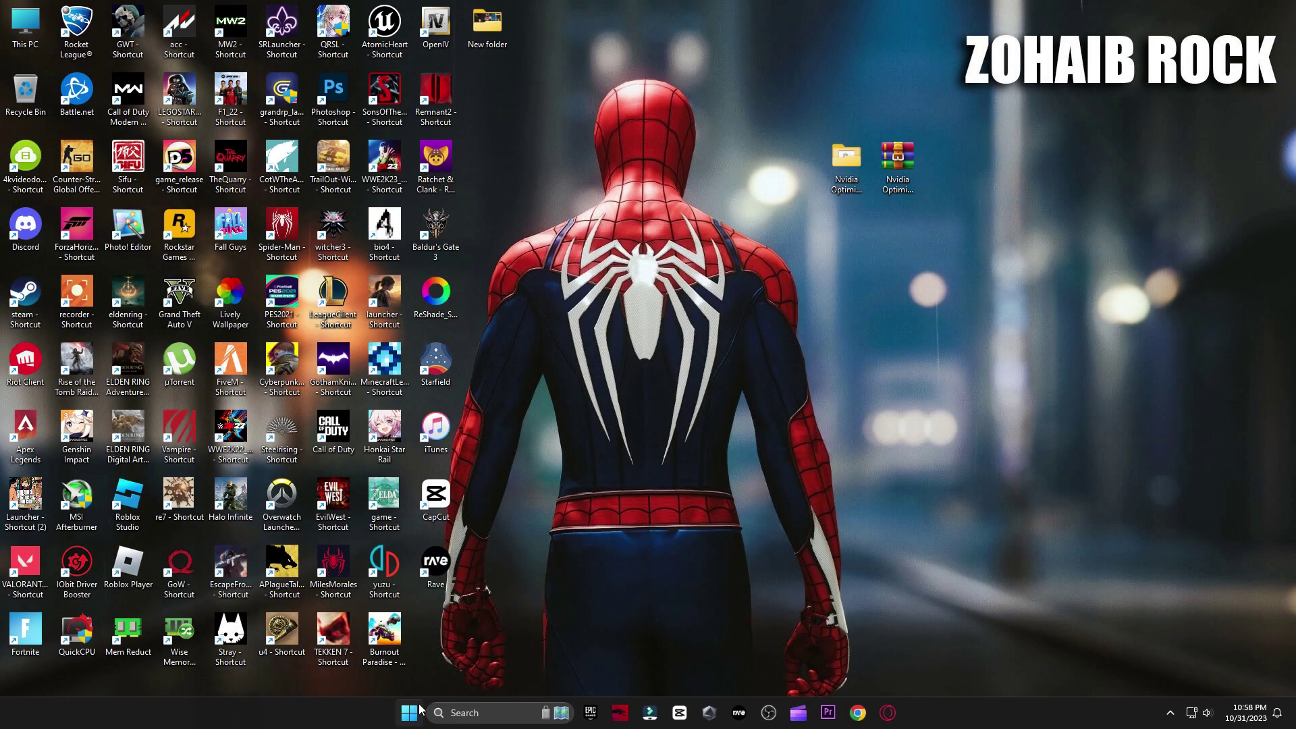
Restart the PC to apply the changes
{"action": "left_click", "coordinate": [411, 711]}
{"action": "left_click", "coordinate": [813, 666]}
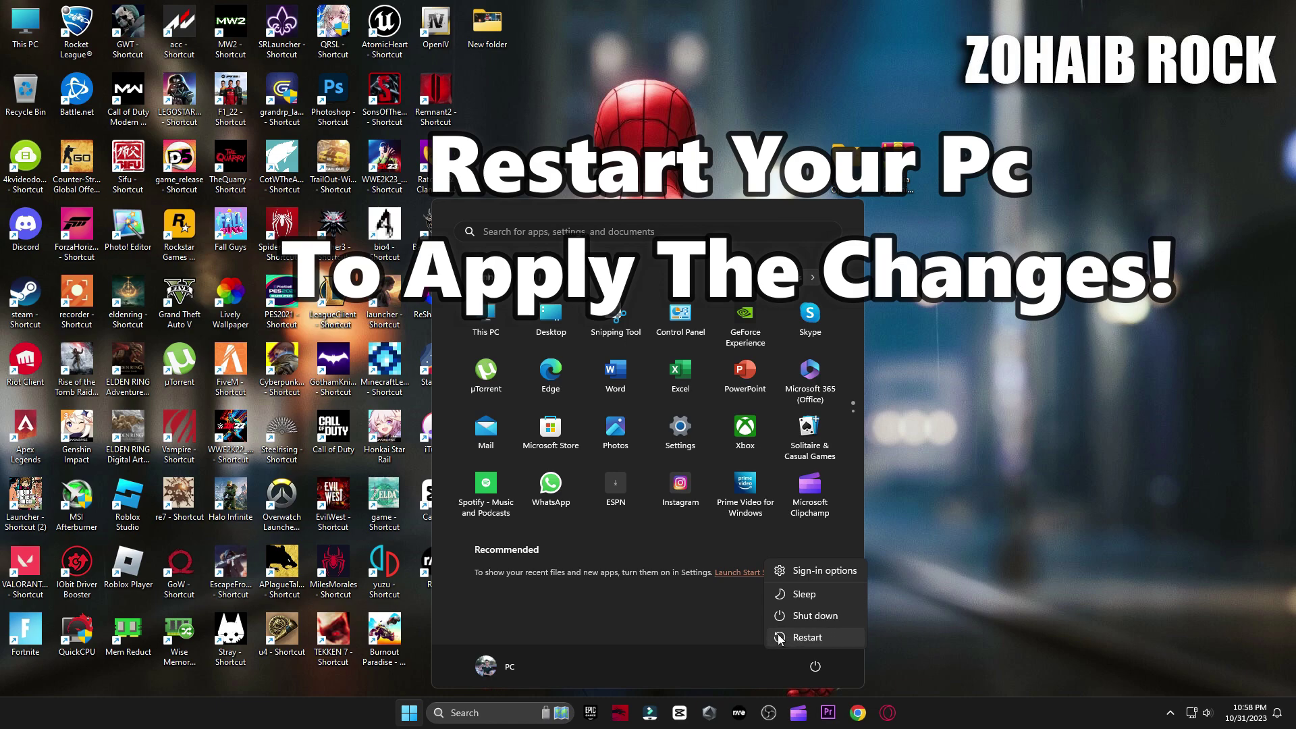